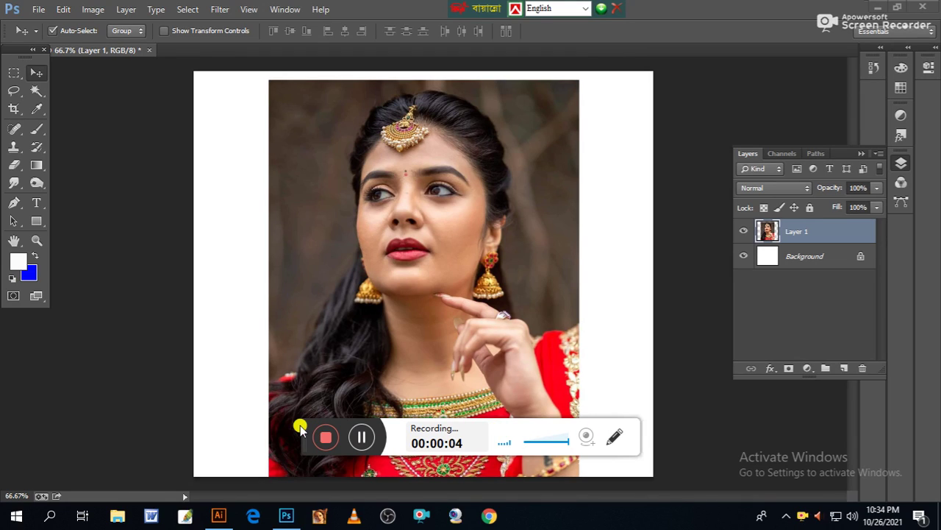
Zoom the portrait to 200% and scroll around the photo
left_click_drag(300, 429, 631, 6)
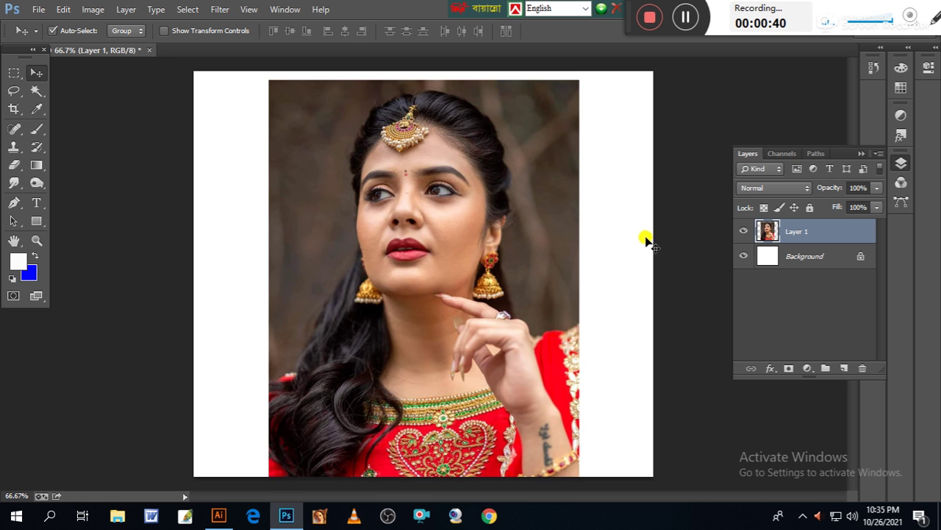
key("ctrl+plus")
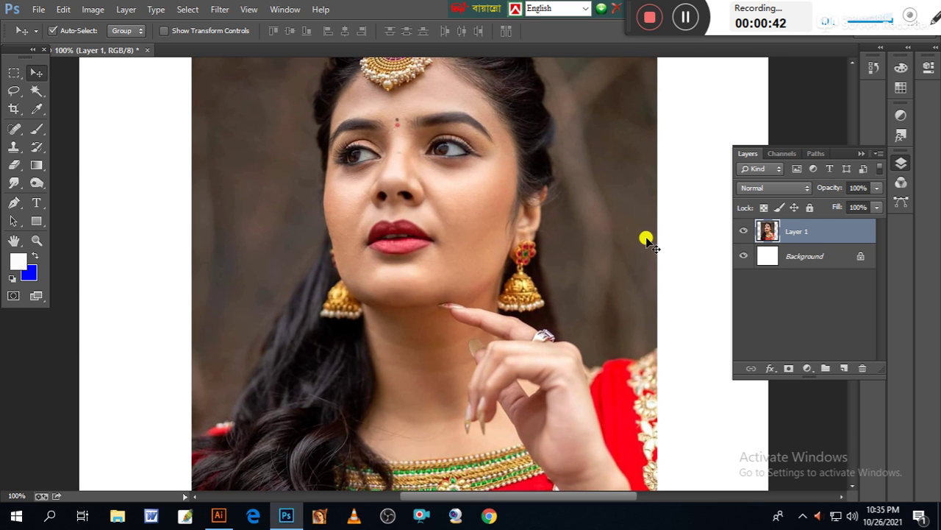
key("ctrl+plus")
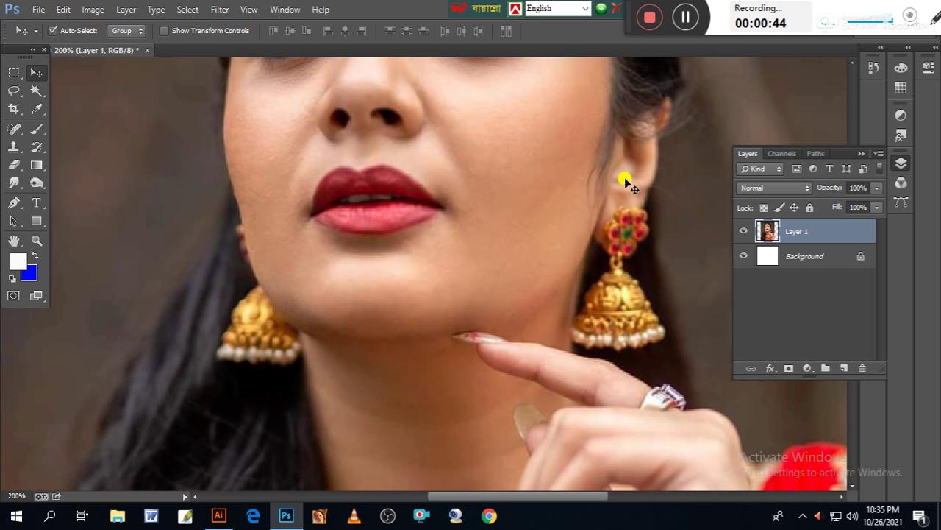
scroll(540, 330, "up", 2)
scroll(547, 368, "up", 1)
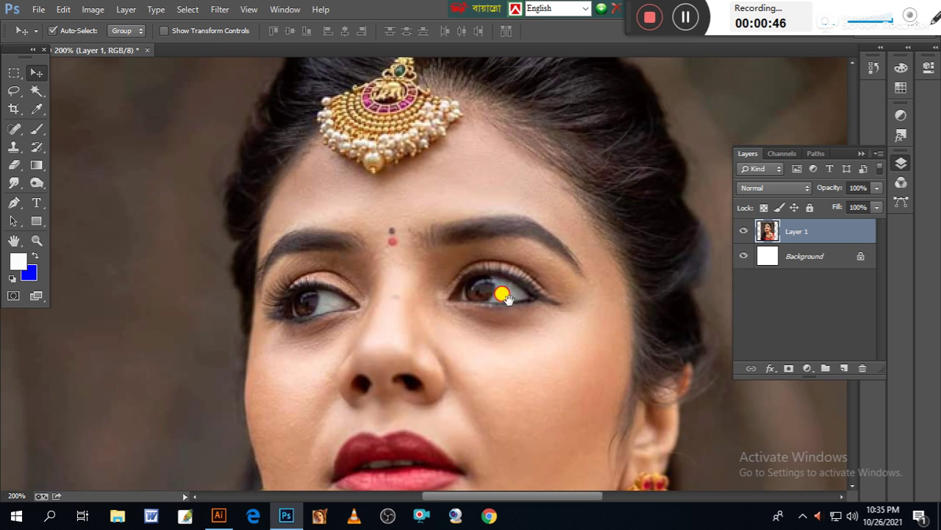
scroll(533, 350, "up", 1)
scroll(532, 350, "left", 1)
scroll(422, 336, "left", 1)
scroll(422, 336, "down", 1)
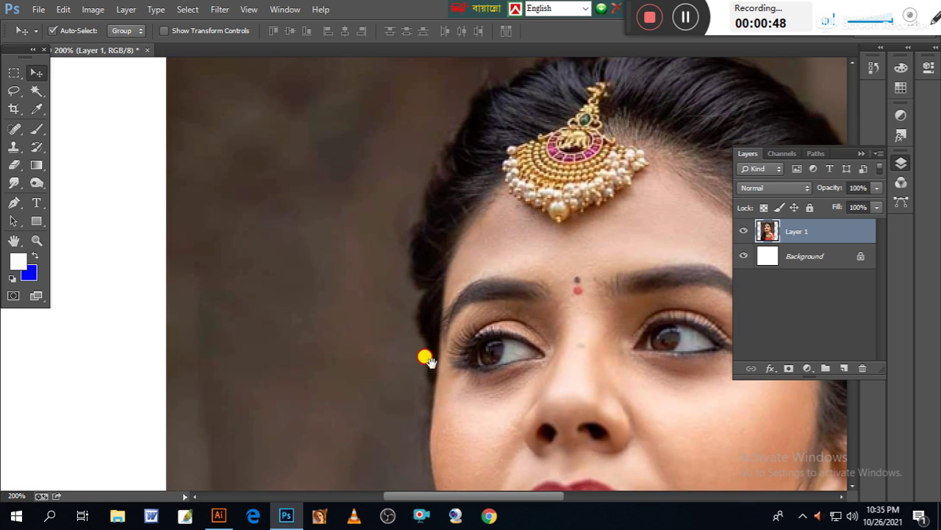
scroll(424, 357, "down", 2)
scroll(304, 311, "right", 1)
scroll(221, 273, "right", 1)
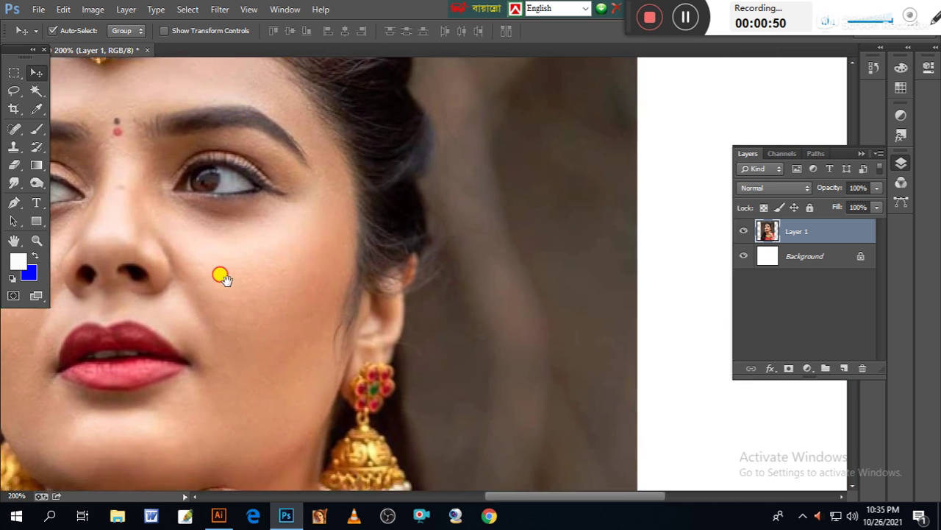
scroll(504, 290, "left", 1)
scroll(504, 290, "down", 1)
scroll(507, 270, "left", 1)
scroll(506, 270, "down", 1)
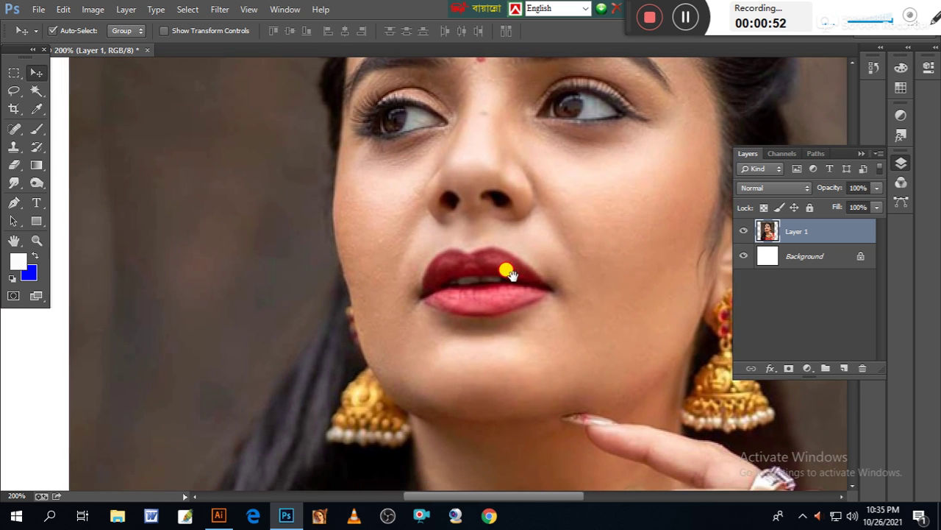
Pan over the cheek, hair edge, forehead ornament, top edge, lips and earrings
mouse_move(449, 309)
left_mouse_down()
mouse_move(469, 286)
mouse_move(478, 297)
mouse_move(502, 370)
mouse_move(487, 358)
left_mouse_up()
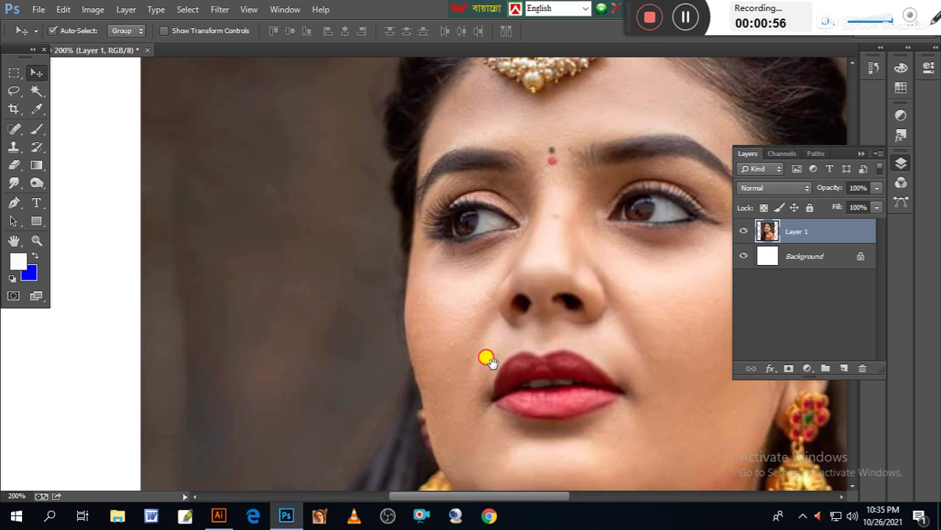
mouse_move(471, 319)
left_mouse_down()
mouse_move(466, 370)
mouse_move(491, 414)
left_mouse_up()
left_click_drag(462, 350, 462, 407)
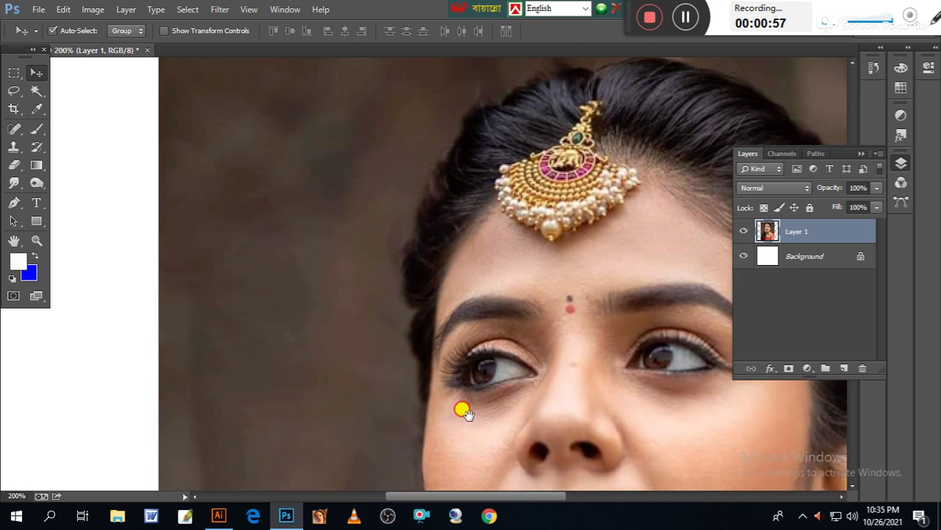
left_click_drag(444, 313, 419, 356)
mouse_move(449, 220)
left_mouse_down()
mouse_move(426, 336)
mouse_move(341, 273)
left_mouse_up()
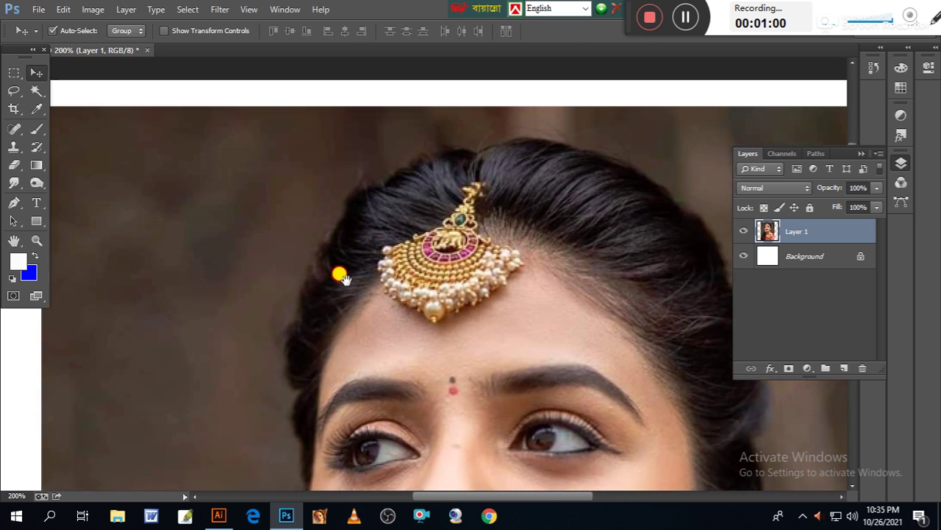
mouse_move(425, 374)
left_mouse_down()
mouse_move(351, 312)
mouse_move(360, 168)
left_mouse_up()
left_click_drag(422, 408, 416, 202)
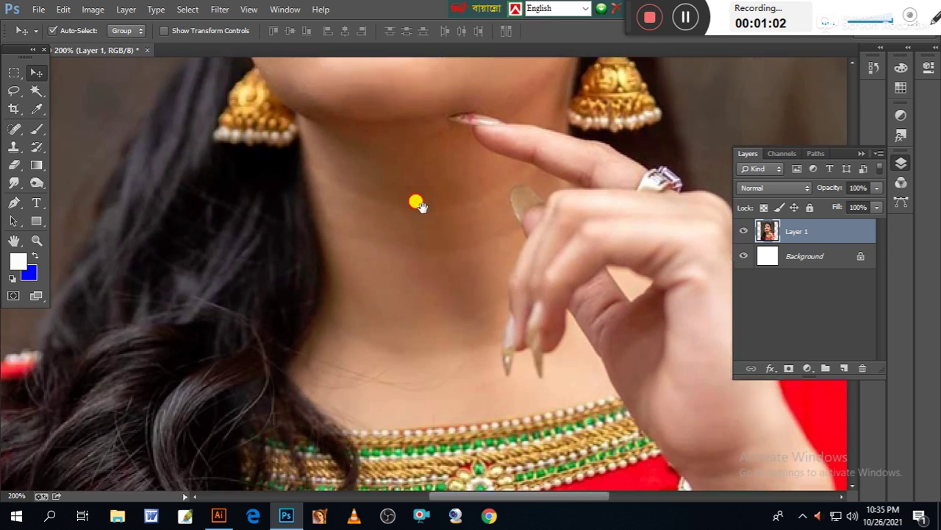
Pan down to the embroidered red blouse, then back up to the hair, face and forehead ornament
left_click_drag(446, 345, 446, 282)
left_click_drag(464, 471, 471, 220)
left_click_drag(478, 335, 484, 259)
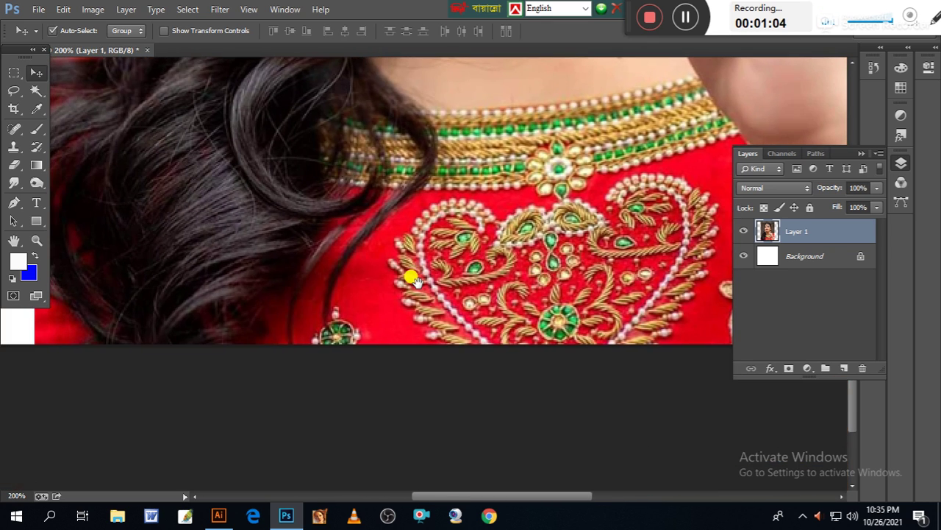
mouse_move(412, 278)
left_mouse_down()
mouse_move(525, 286)
mouse_move(523, 349)
left_mouse_up()
mouse_move(460, 221)
left_mouse_down()
mouse_move(461, 248)
mouse_move(429, 288)
mouse_move(378, 452)
left_mouse_up()
left_click_drag(353, 169, 357, 397)
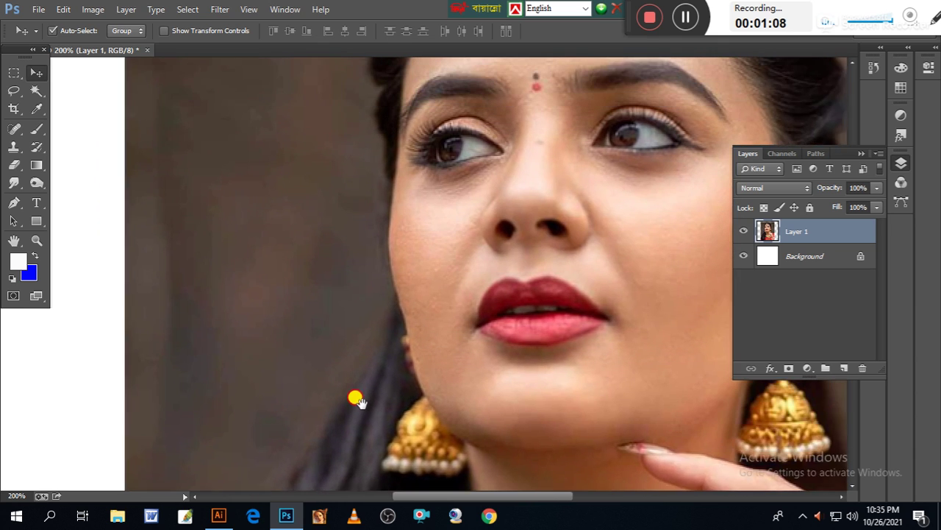
left_click_drag(354, 340, 354, 375)
left_click_drag(355, 316, 346, 404)
left_click_drag(335, 356, 331, 396)
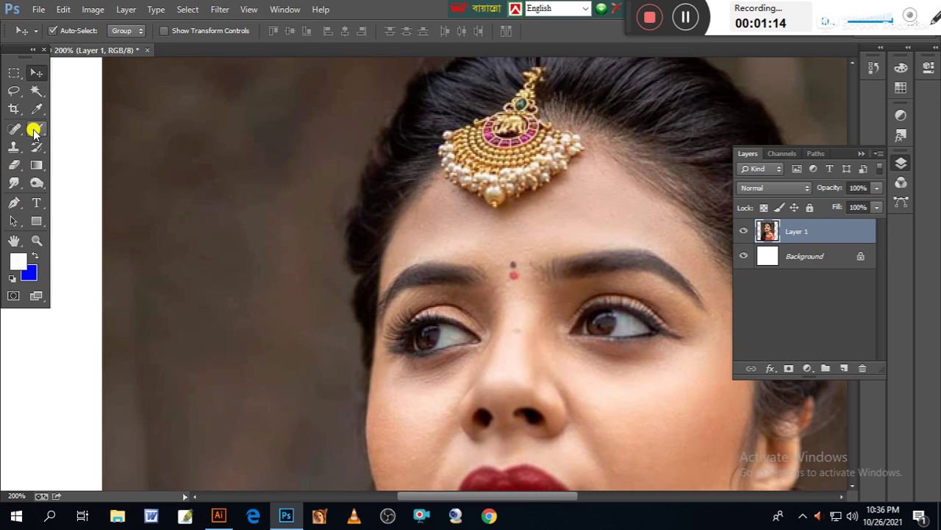
Switch to the Eyedropper to sample the brown backdrop as the foreground colour
left_click(34, 130)
right_click(39, 132)
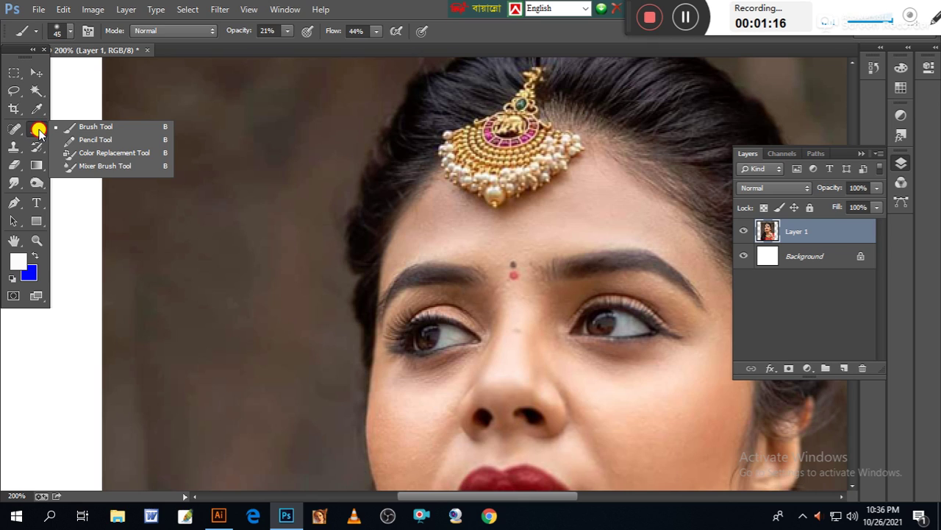
left_click(40, 110)
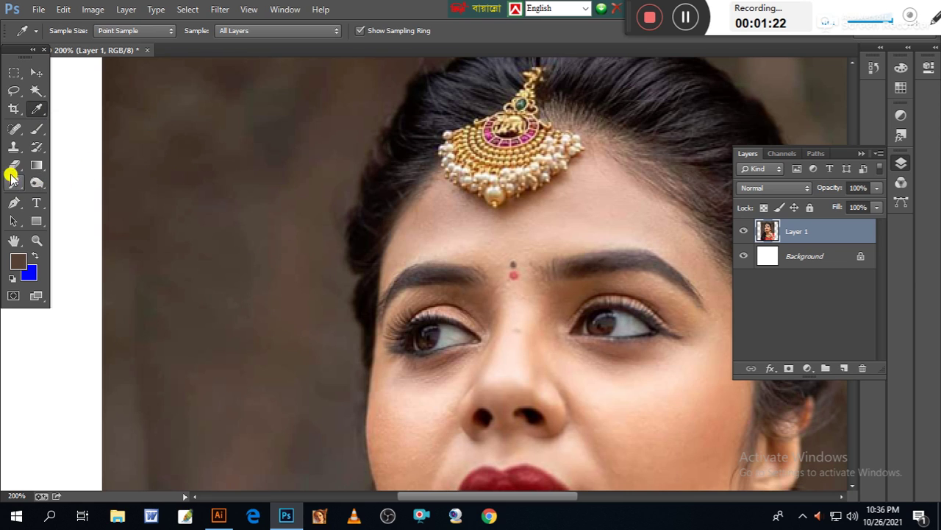
Select the Background Eraser with a Discontiguous limit and 42% tolerance
left_click(12, 165)
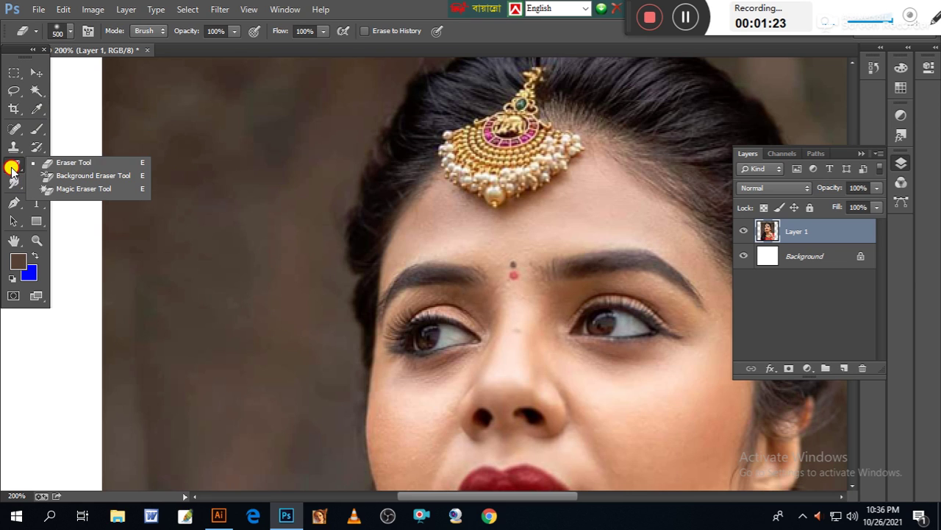
left_click(70, 179)
left_click(203, 31)
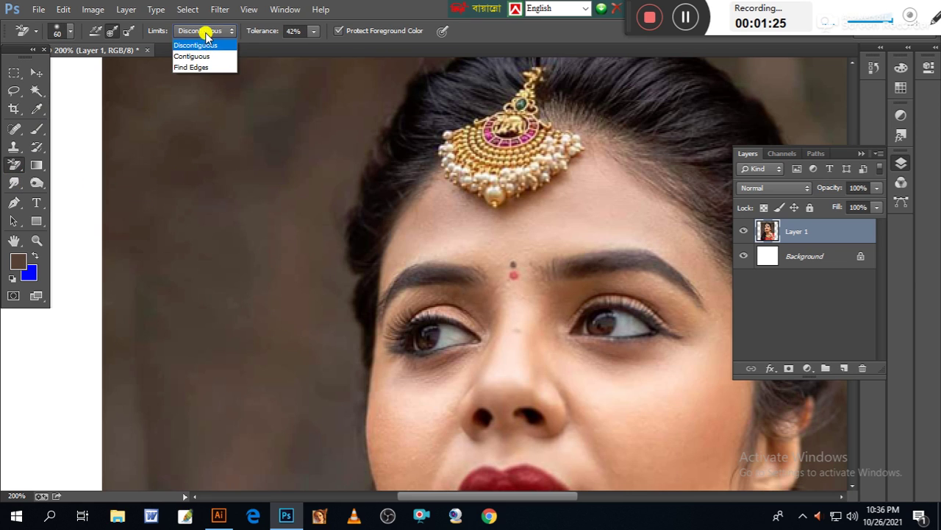
left_click(112, 31)
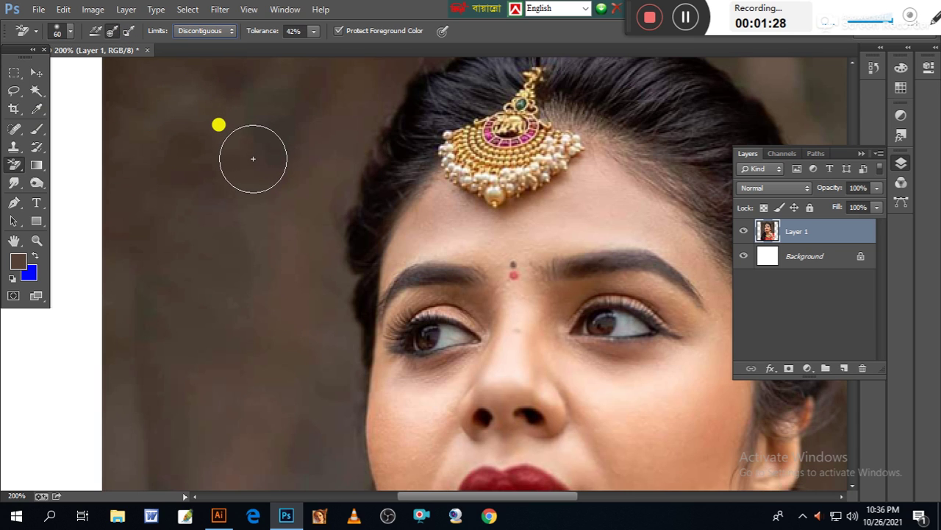
Erase the brown backdrop left of the head and along the top, undoing a stray stroke
mouse_move(253, 158)
left_mouse_down()
mouse_move(246, 153)
mouse_move(204, 245)
mouse_move(181, 168)
mouse_move(141, 252)
mouse_move(209, 254)
mouse_move(224, 380)
mouse_move(272, 210)
mouse_move(282, 282)
mouse_move(276, 229)
mouse_move(253, 247)
mouse_move(342, 94)
mouse_move(326, 161)
mouse_move(309, 183)
mouse_move(309, 262)
mouse_move(294, 269)
mouse_move(322, 349)
left_mouse_up()
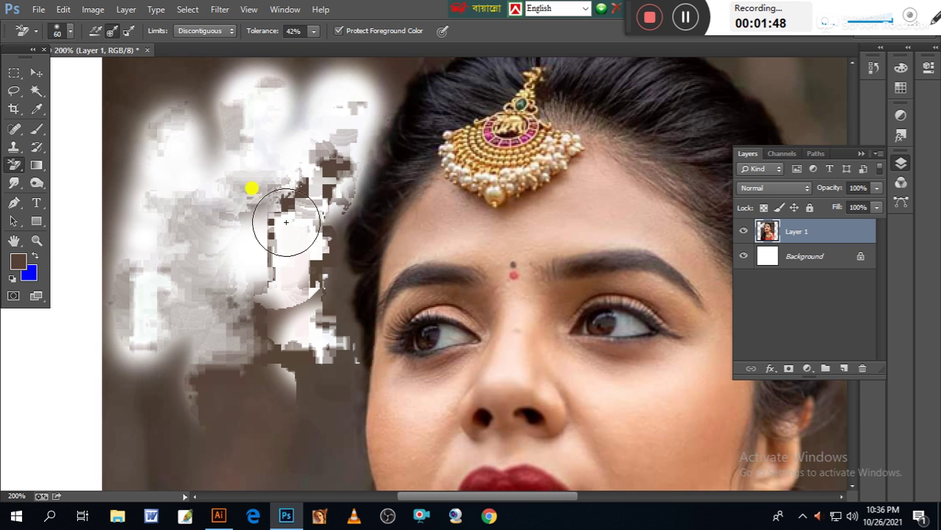
left_click_drag(288, 221, 233, 381)
mouse_move(305, 163)
left_mouse_down()
mouse_move(365, 147)
mouse_move(622, 134)
left_mouse_up()
key("ctrl+z")
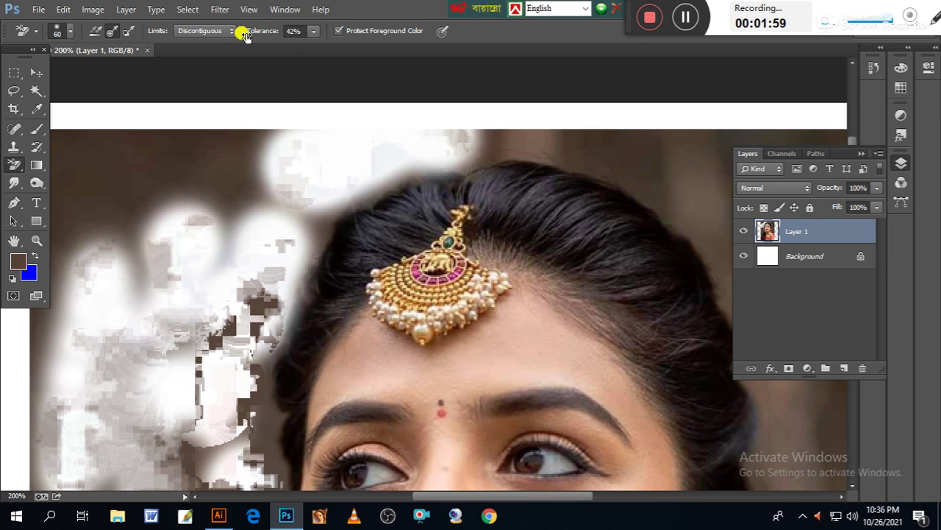
Keep the Discontiguous limit, erase brown above the right of the hair, then undo it
left_click(205, 31)
left_click(199, 45)
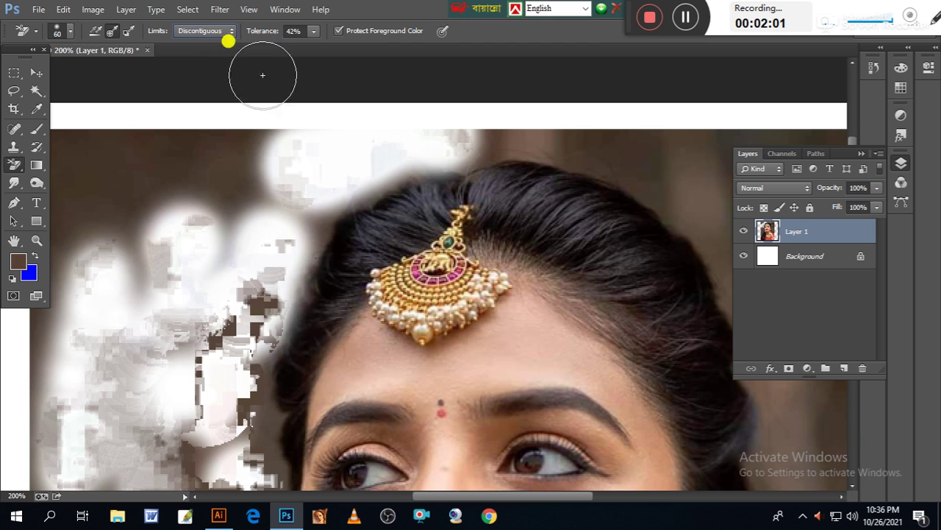
left_click_drag(664, 158, 556, 127)
key("ctrl+z")
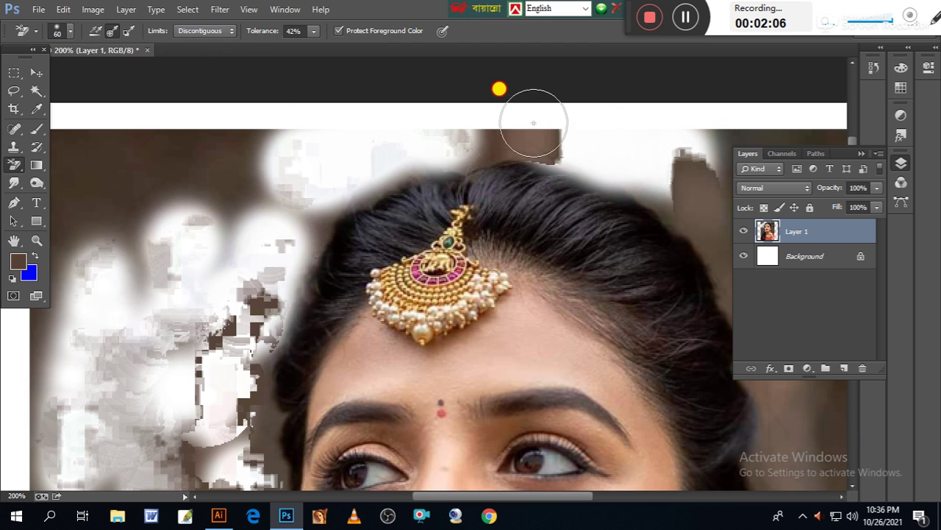
Make the eraser edge fully soft and erase the brown background at the upper left
left_click(72, 34)
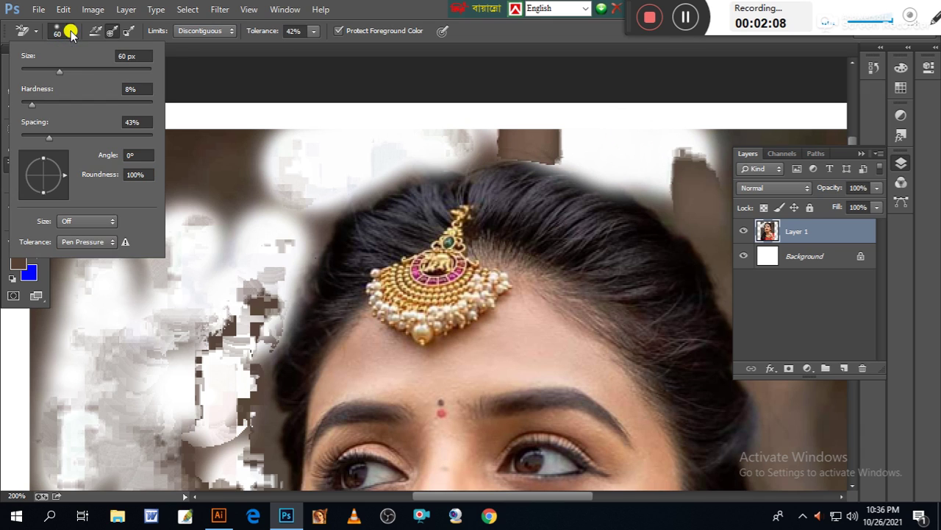
left_click_drag(34, 105, 16, 101)
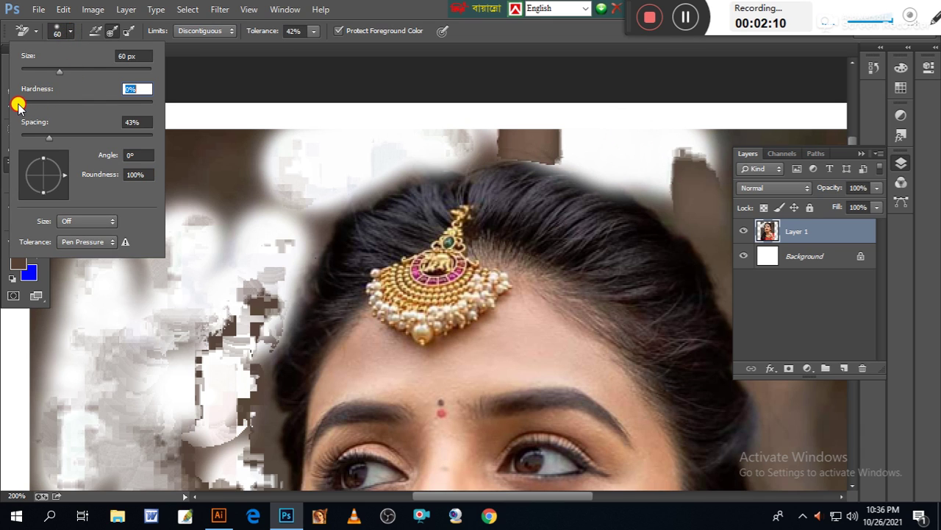
left_click(220, 174)
left_click_drag(207, 177, 88, 115)
Raise eraser hardness to about half, erase beside the hair on the right, then undo twice
left_click(71, 34)
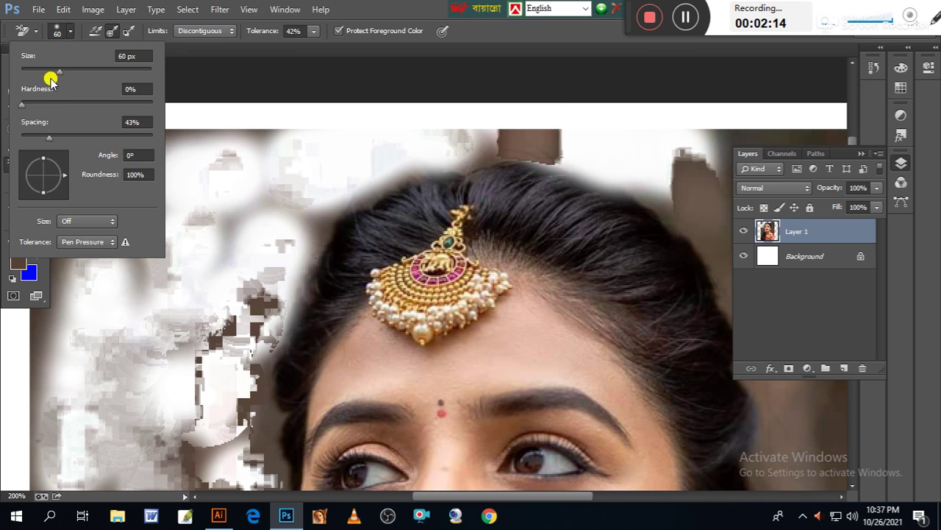
left_click_drag(21, 107, 82, 110)
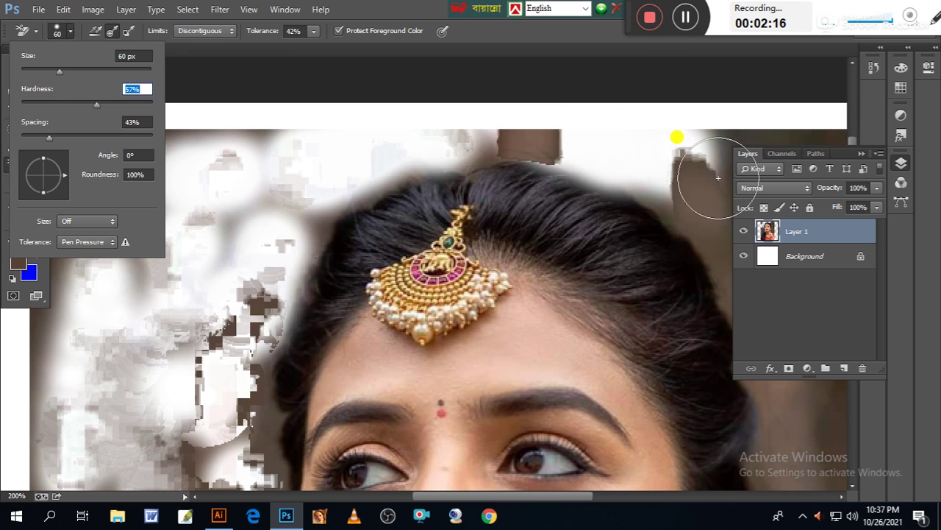
left_click(684, 173)
mouse_move(687, 185)
left_mouse_down()
mouse_move(700, 200)
mouse_move(669, 197)
left_mouse_up()
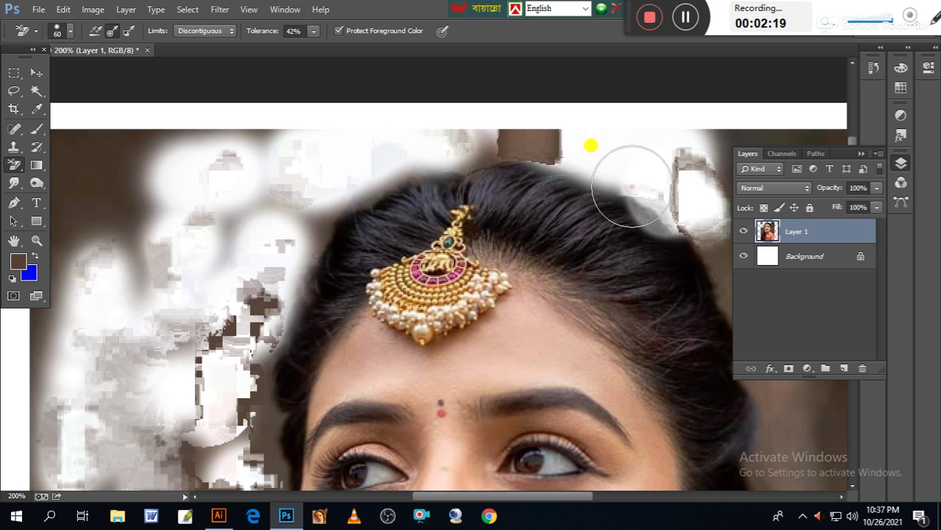
key("ctrl+z")
key("ctrl+alt+z")
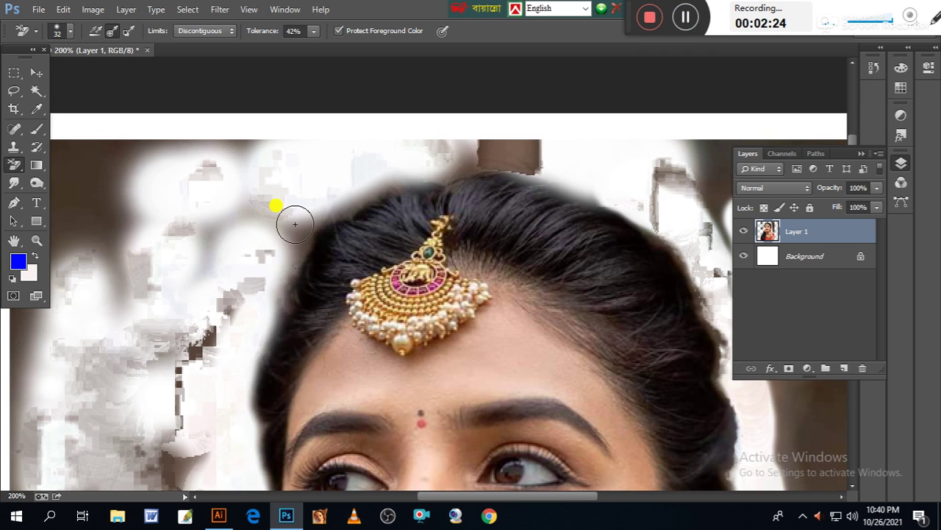
Erase the background halo along the top edge of the hair
mouse_move(294, 220)
left_mouse_down()
mouse_move(257, 301)
mouse_move(286, 222)
mouse_move(374, 172)
mouse_move(496, 149)
mouse_move(538, 155)
mouse_move(449, 154)
mouse_move(511, 153)
mouse_move(619, 186)
mouse_move(539, 171)
mouse_move(540, 159)
mouse_move(538, 197)
mouse_move(450, 162)
left_mouse_up()
left_click_drag(613, 227, 497, 171)
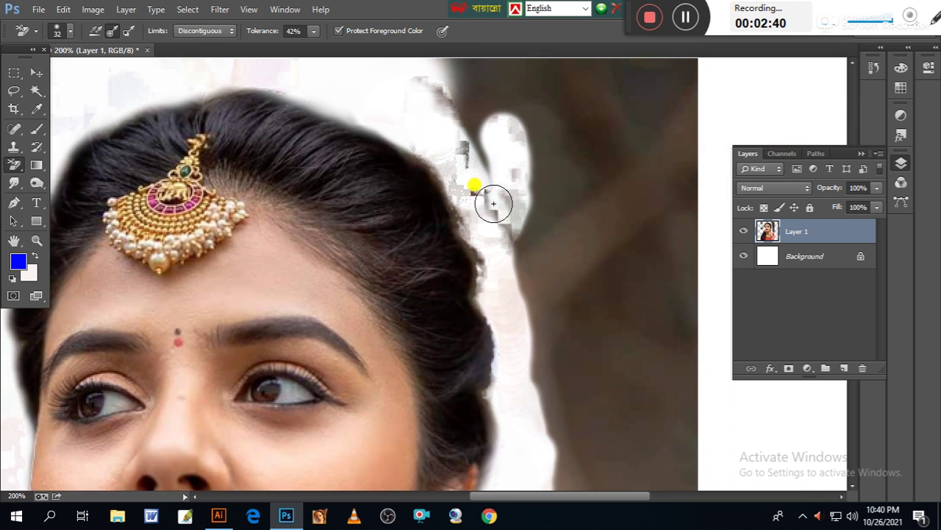
mouse_move(490, 211)
left_mouse_down()
mouse_move(446, 153)
mouse_move(479, 204)
mouse_move(505, 280)
mouse_move(489, 265)
mouse_move(476, 213)
left_mouse_up()
Erase the background beside the earring and along the finger edge
mouse_move(534, 332)
left_mouse_down()
mouse_move(488, 194)
mouse_move(481, 340)
mouse_move(472, 309)
mouse_move(440, 437)
mouse_move(448, 383)
mouse_move(448, 400)
mouse_move(473, 393)
mouse_move(477, 429)
mouse_move(509, 256)
left_mouse_up()
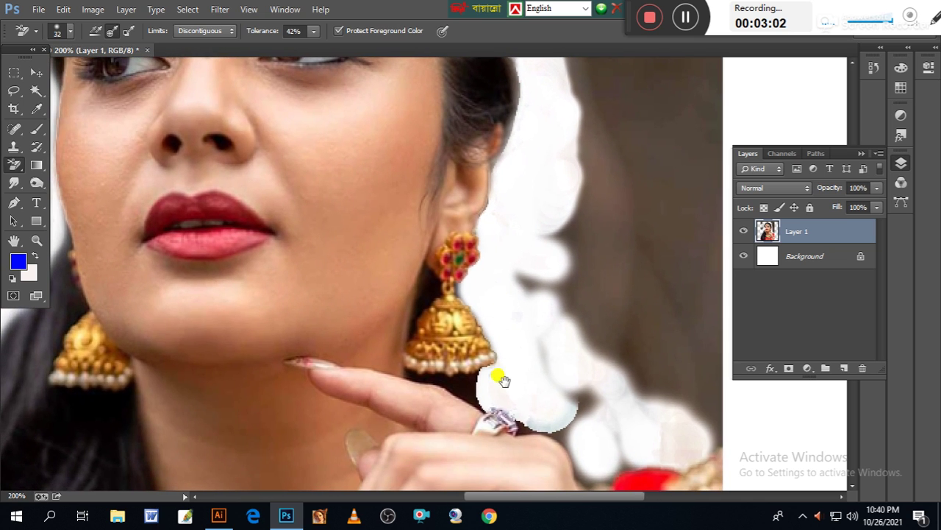
mouse_move(456, 370)
left_mouse_down()
mouse_move(473, 390)
mouse_move(471, 383)
left_mouse_up()
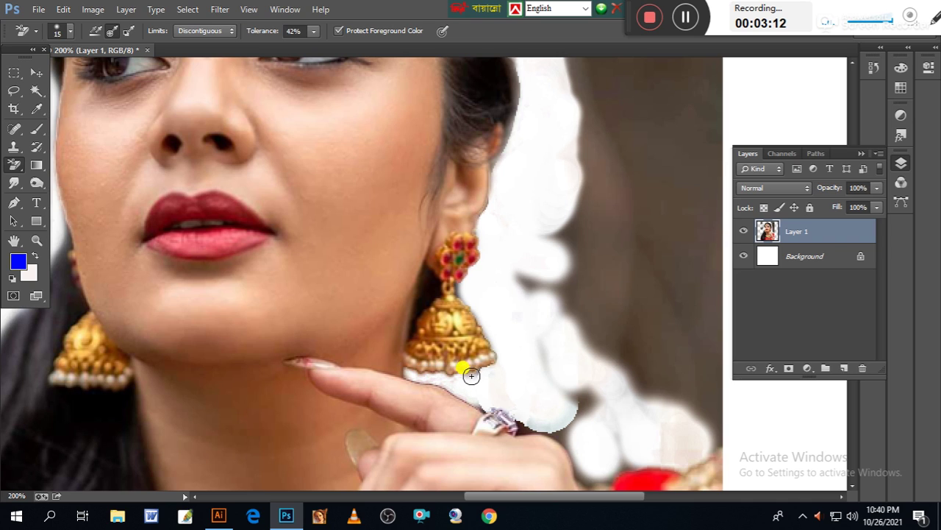
left_click_drag(516, 384, 476, 312)
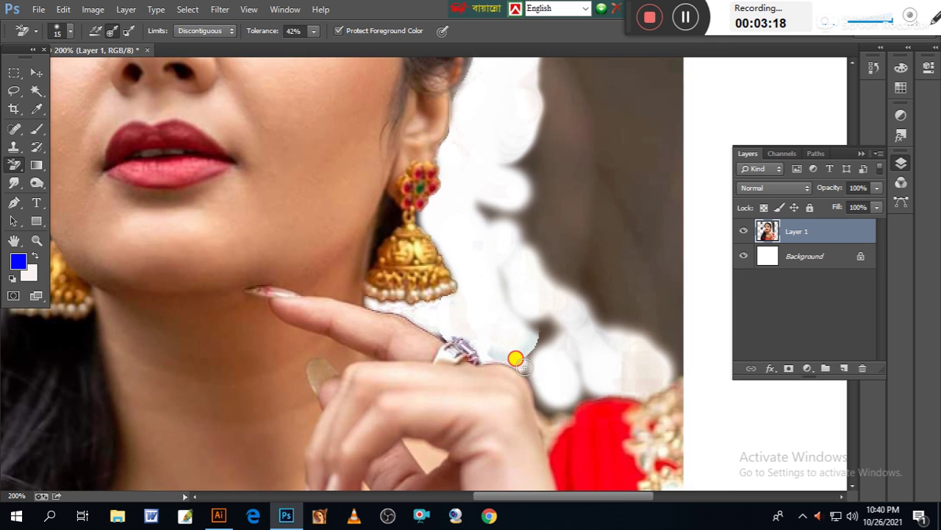
left_click_drag(527, 373, 536, 389)
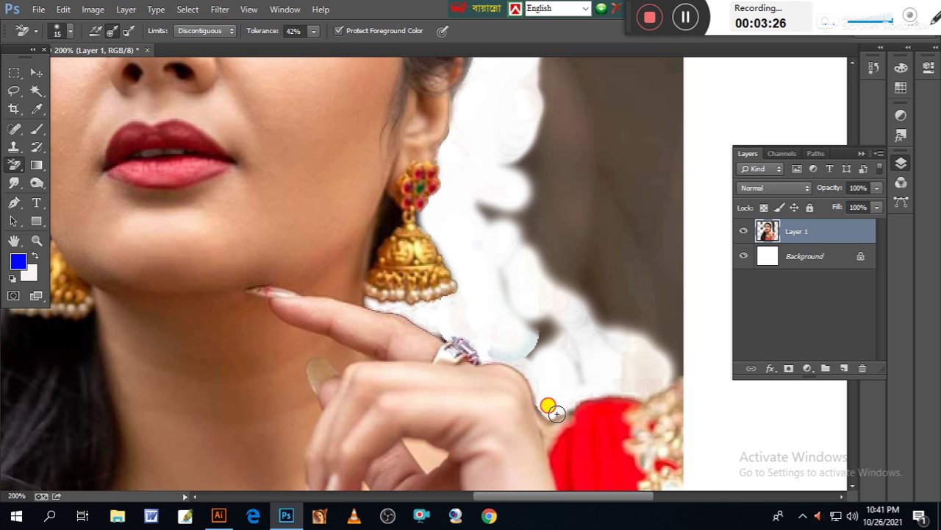
left_click_drag(598, 364, 459, 278)
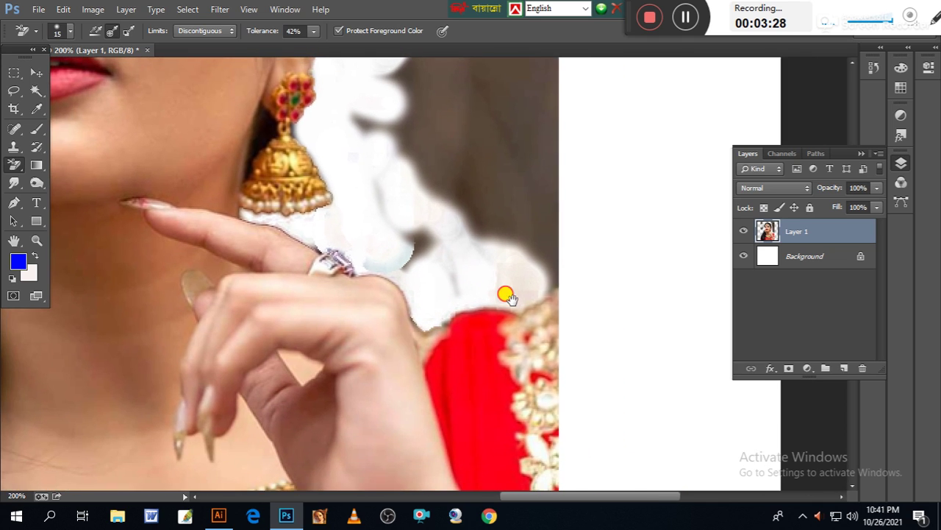
scroll(434, 259, "left", 3)
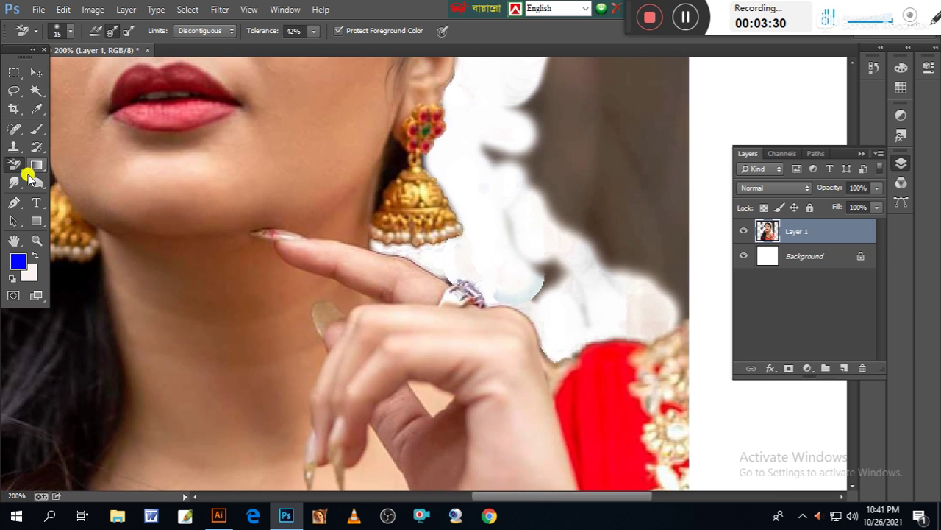
Switch to the plain Eraser, shrink the brush, and erase brown beside the earring
right_click(16, 167)
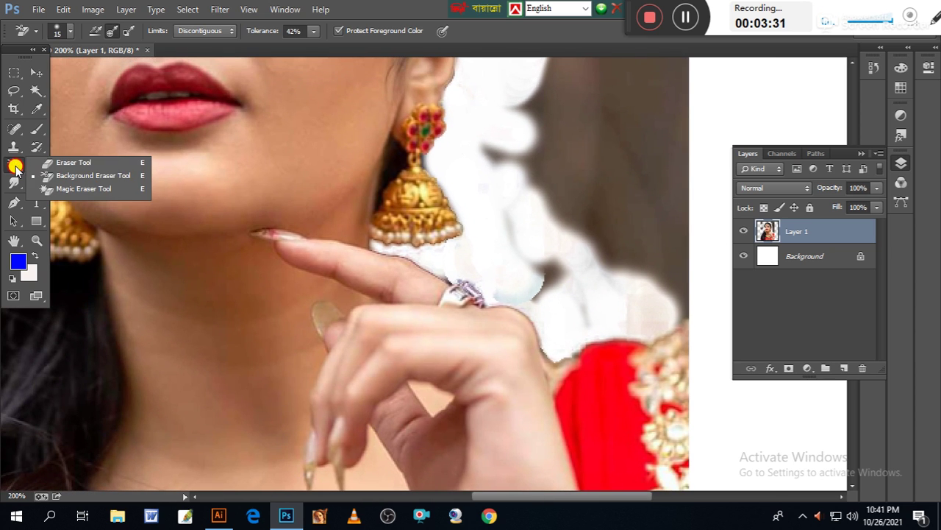
left_click(63, 159)
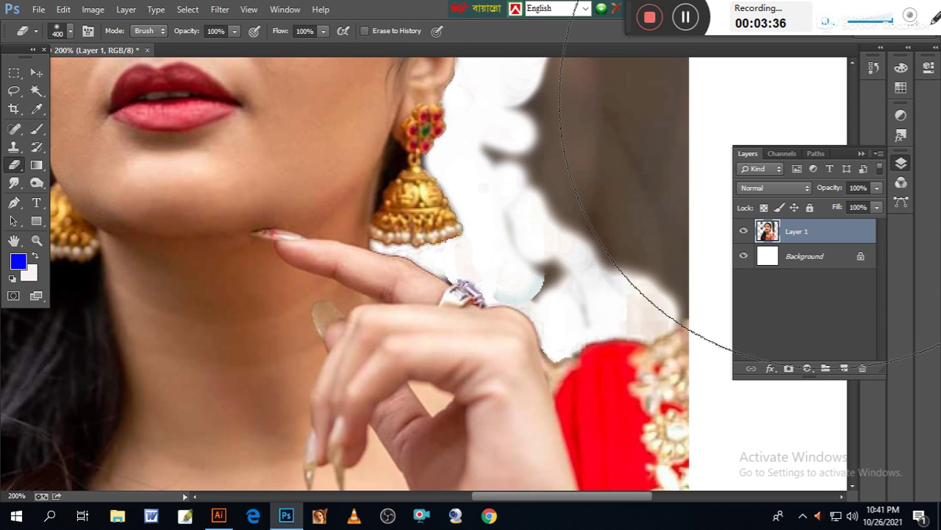
key("bracketleft")
key("bracketleft")
key("bracketleft")
key("bracketleft")
key("bracketleft")
key("bracketleft")
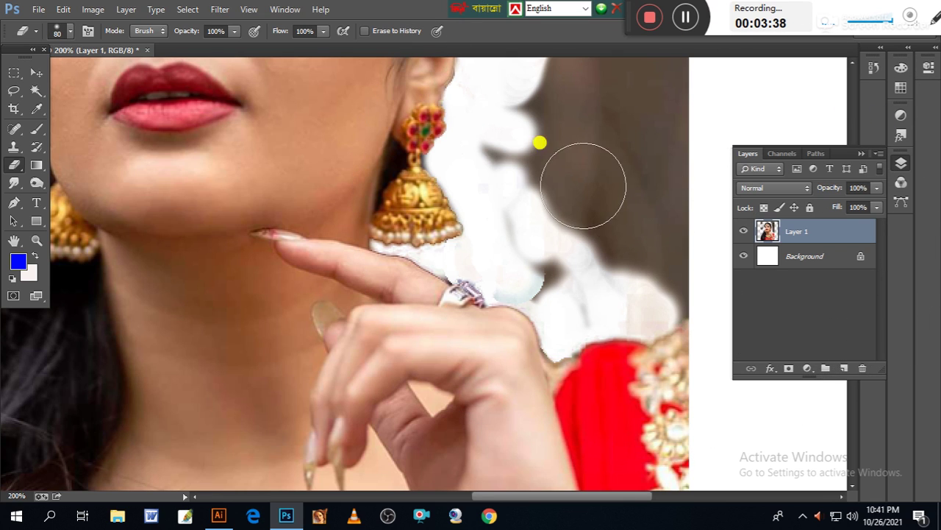
mouse_move(584, 179)
left_mouse_down()
mouse_move(641, 242)
mouse_move(555, 231)
left_mouse_up()
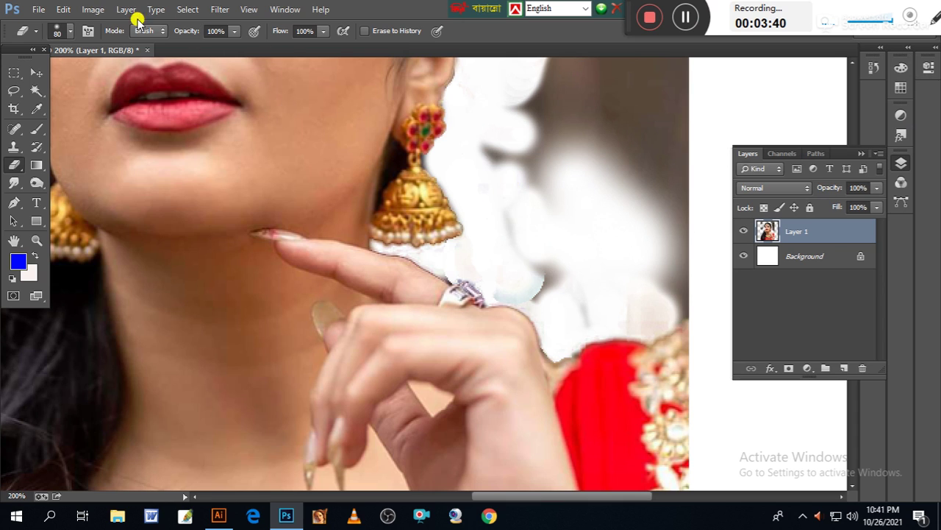
Set the Eraser to 80 px, 0% hardness, and wipe the brown right of and above the head
left_click(71, 32)
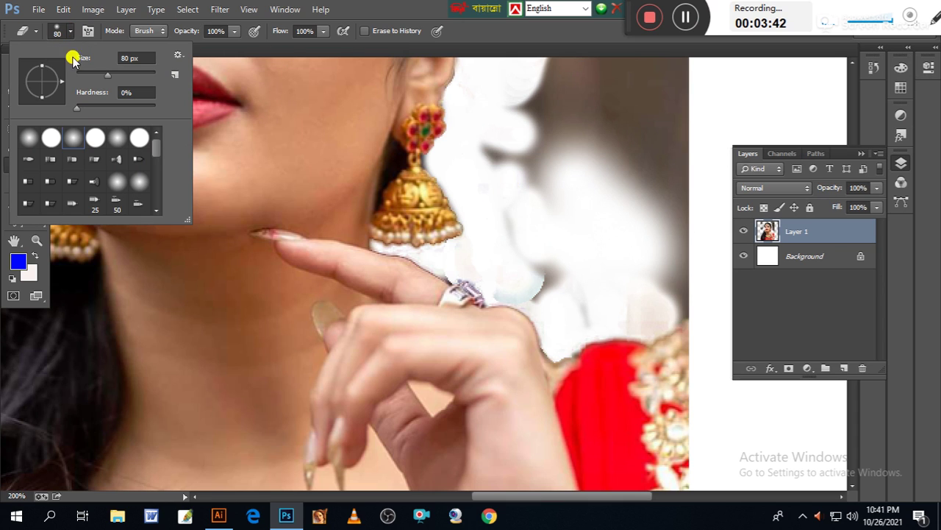
mouse_move(595, 169)
left_mouse_down()
mouse_move(574, 110)
mouse_move(546, 179)
mouse_move(545, 223)
mouse_move(564, 255)
mouse_move(681, 288)
mouse_move(630, 273)
mouse_move(668, 95)
mouse_move(631, 179)
left_mouse_up()
left_click_drag(624, 138, 620, 314)
mouse_move(520, 159)
left_mouse_down()
mouse_move(488, 204)
mouse_move(490, 216)
mouse_move(557, 219)
mouse_move(578, 330)
left_mouse_up()
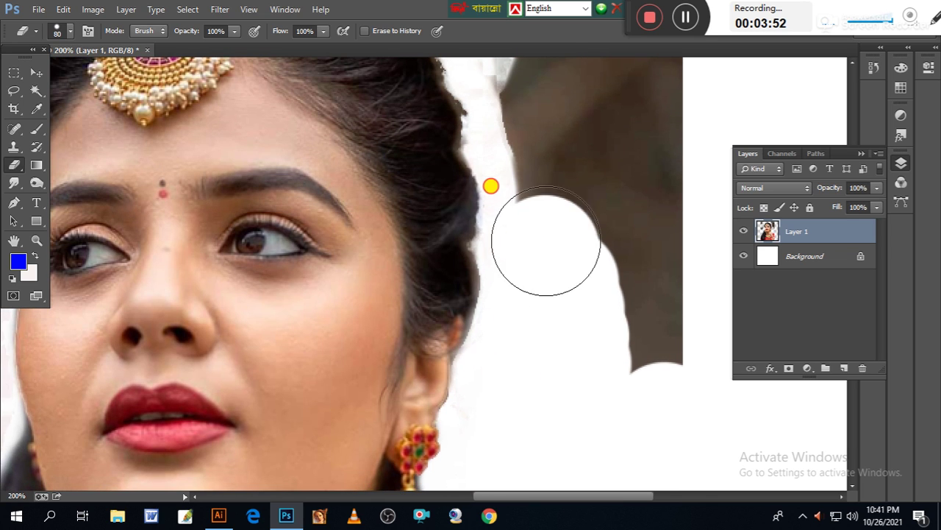
mouse_move(490, 184)
left_mouse_down()
mouse_move(514, 95)
mouse_move(637, 306)
mouse_move(556, 210)
left_mouse_up()
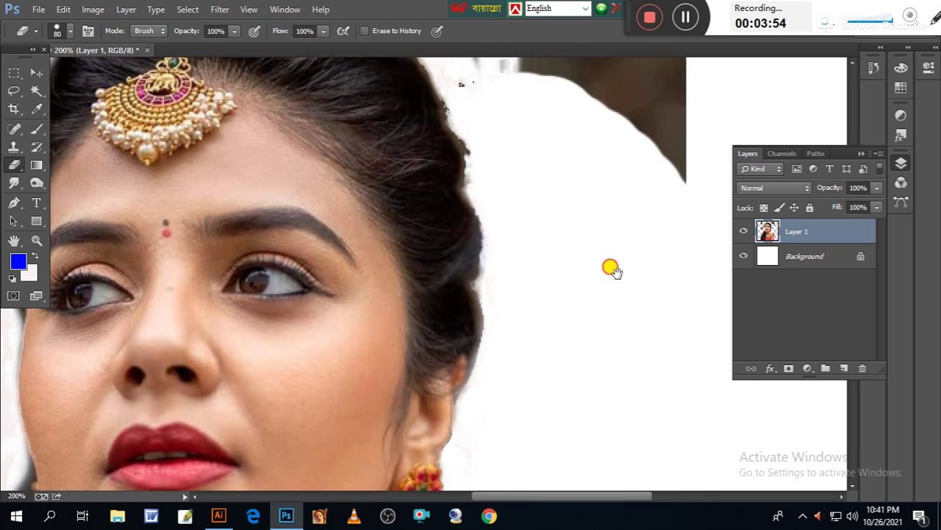
scroll(611, 267, "up", 5)
mouse_move(567, 284)
left_mouse_down()
mouse_move(459, 150)
mouse_move(387, 94)
mouse_move(563, 91)
mouse_move(601, 126)
left_mouse_up()
mouse_move(661, 302)
left_mouse_down()
mouse_move(504, 235)
mouse_move(523, 342)
mouse_move(517, 296)
left_mouse_up()
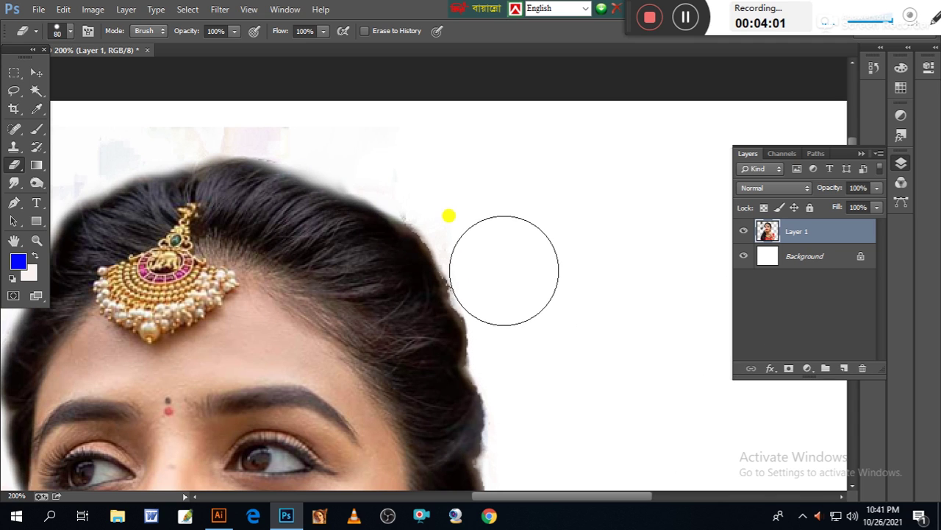
Erase the grey blocky background and dark patch left of the head and face
scroll(633, 279, "up", 2)
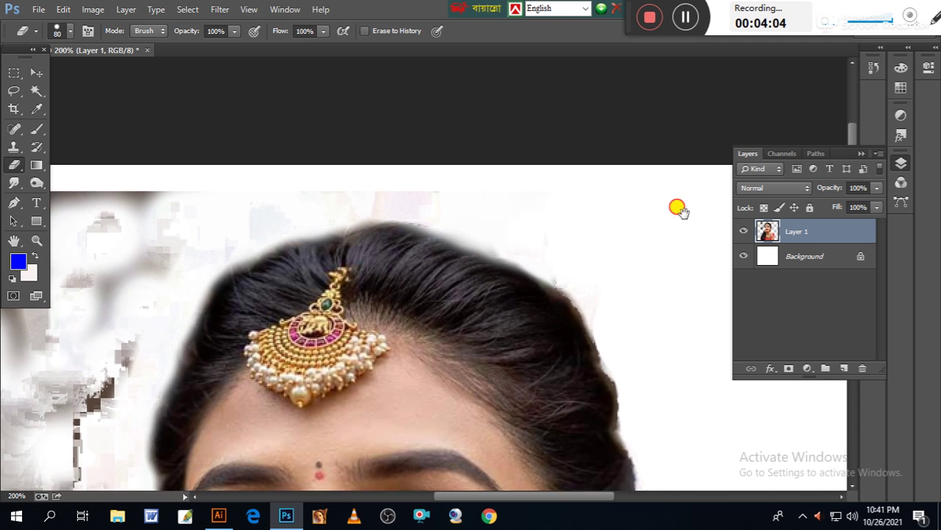
scroll(610, 169, "left", 4)
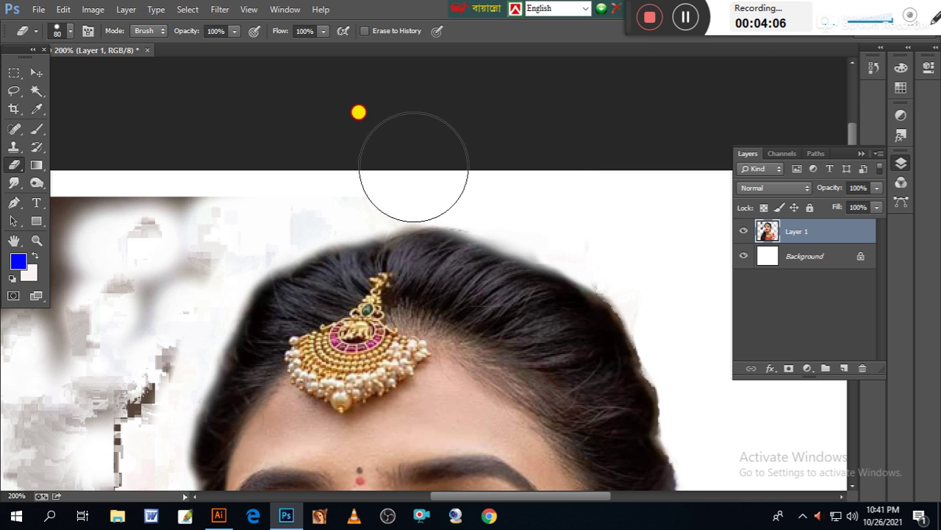
left_click_drag(169, 167, 46, 246)
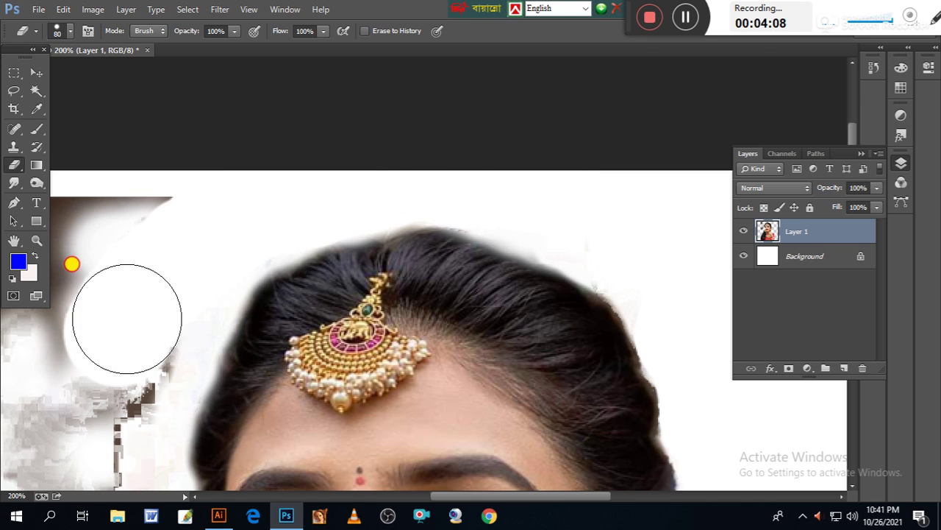
mouse_move(153, 260)
left_mouse_down()
mouse_move(211, 190)
mouse_move(217, 118)
mouse_move(193, 184)
mouse_move(201, 383)
mouse_move(97, 168)
mouse_move(42, 247)
mouse_move(128, 113)
left_mouse_up()
mouse_move(180, 213)
left_mouse_down()
mouse_move(232, 353)
mouse_move(200, 210)
mouse_move(255, 311)
mouse_move(291, 107)
left_mouse_up()
scroll(288, 105, "down", 5)
scroll(311, 189, "down", 5)
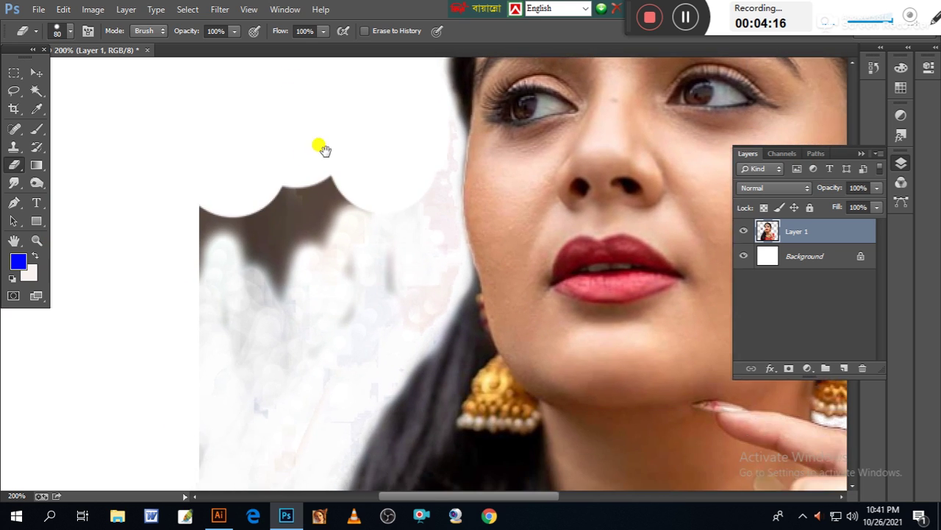
scroll(319, 145, "down", 2)
left_click_drag(313, 193, 221, 115)
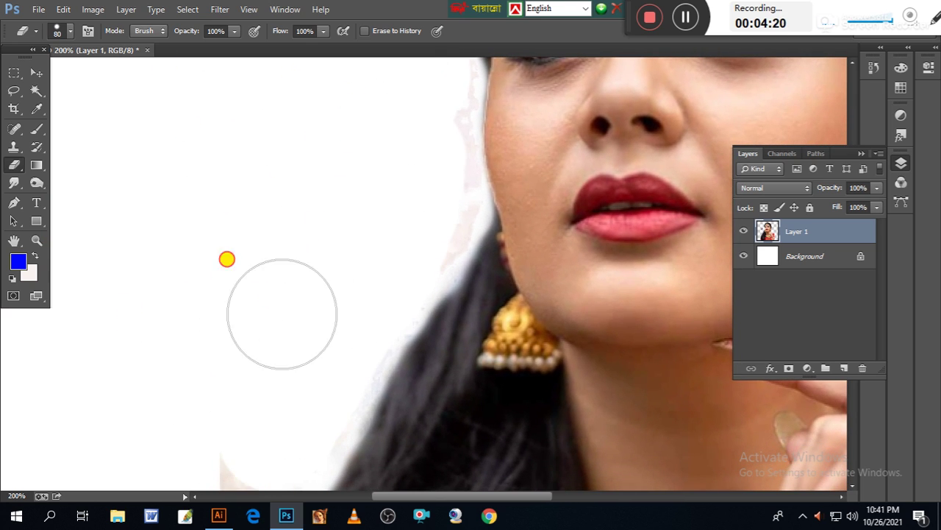
scroll(289, 160, "down", 5)
scroll(256, 117, "down", 1)
Wipe the pinkish patch and faint pink fringe along the hair beside the face to white
mouse_move(315, 189)
left_mouse_down()
mouse_move(277, 279)
mouse_move(252, 309)
left_mouse_up()
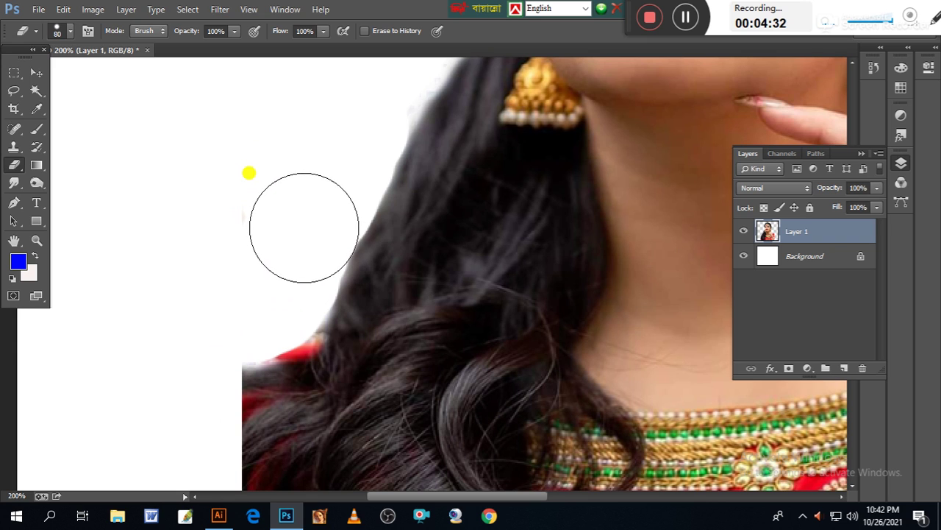
left_click_drag(288, 163, 220, 301)
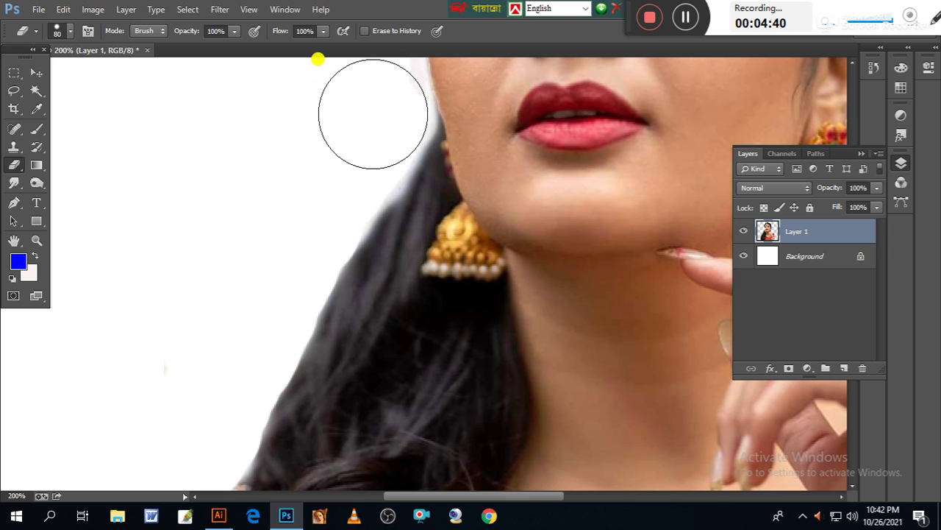
left_click_drag(360, 114, 333, 220)
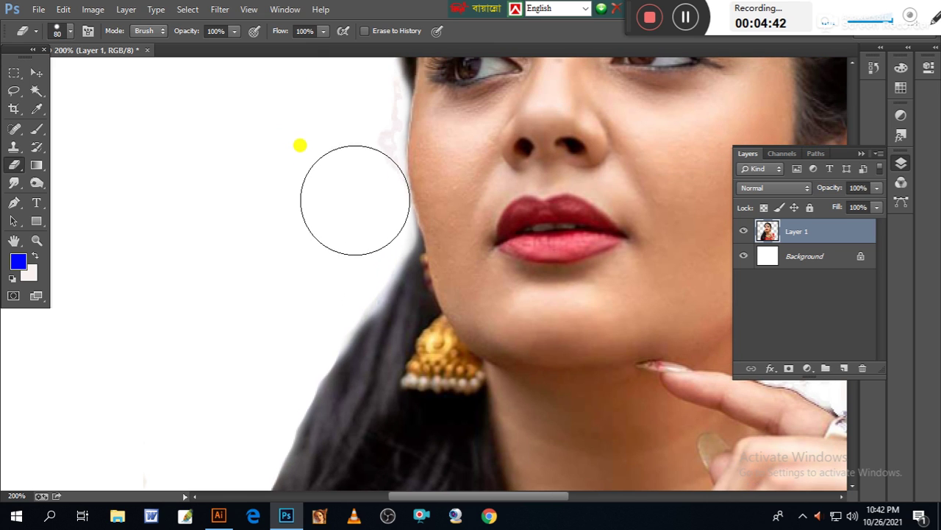
left_click_drag(352, 188, 349, 112)
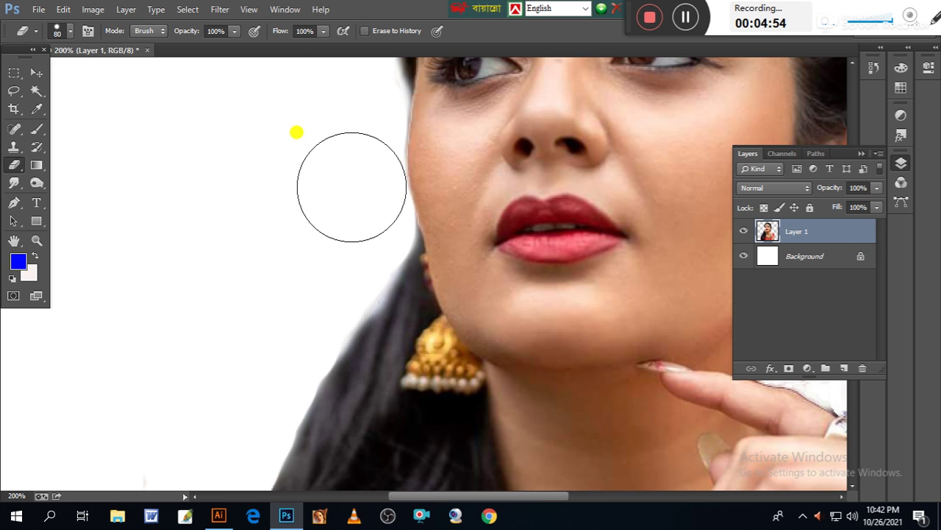
left_click_drag(353, 187, 355, 195)
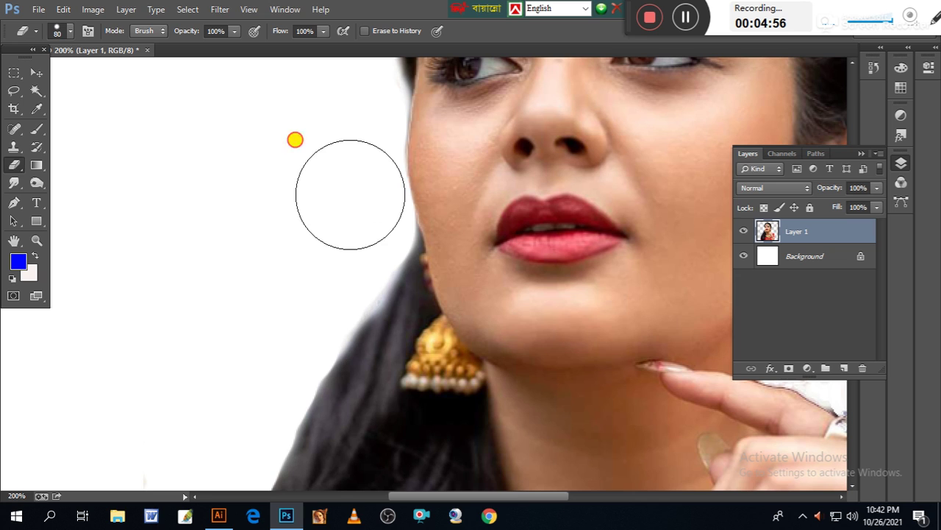
scroll(294, 220, "up", 2)
scroll(287, 331, "up", 5)
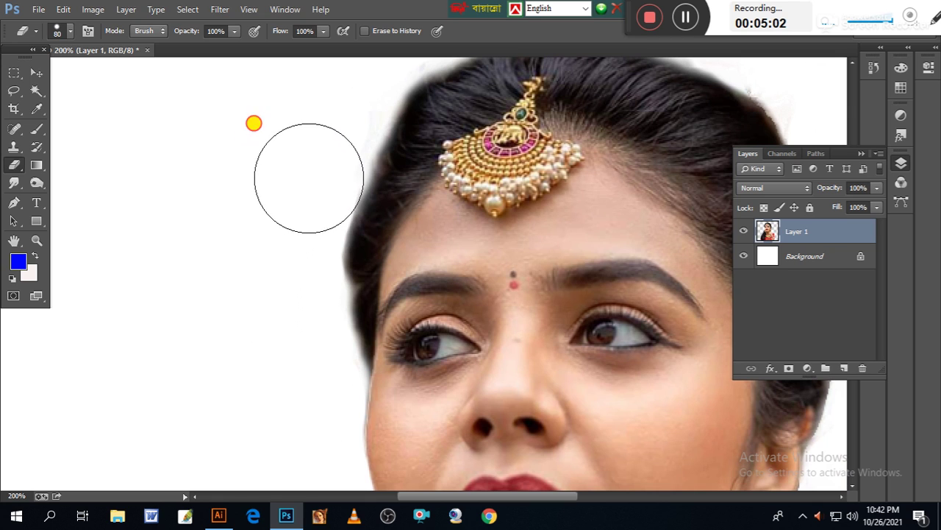
Erase leftover specks beside the forehead and white fringe above the head
left_click_drag(307, 174, 323, 139)
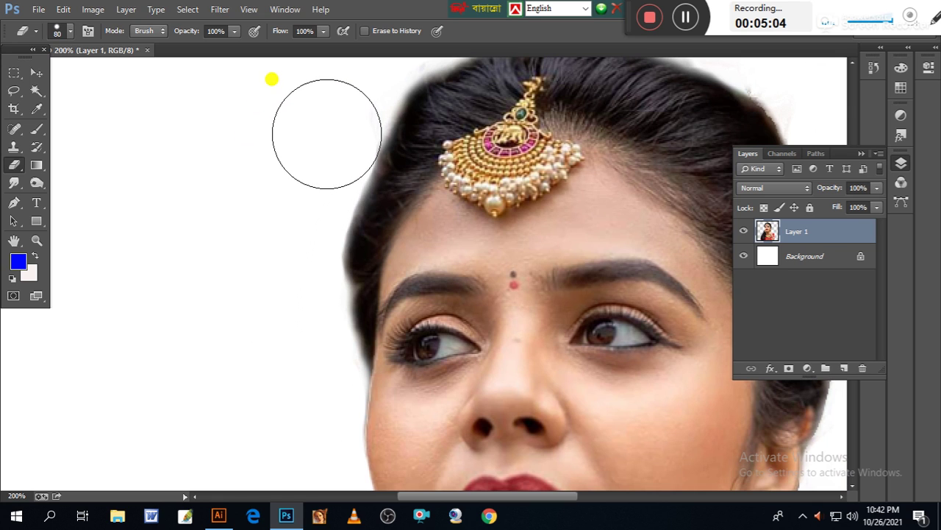
scroll(269, 218, "up", 3)
scroll(214, 311, "right", 2)
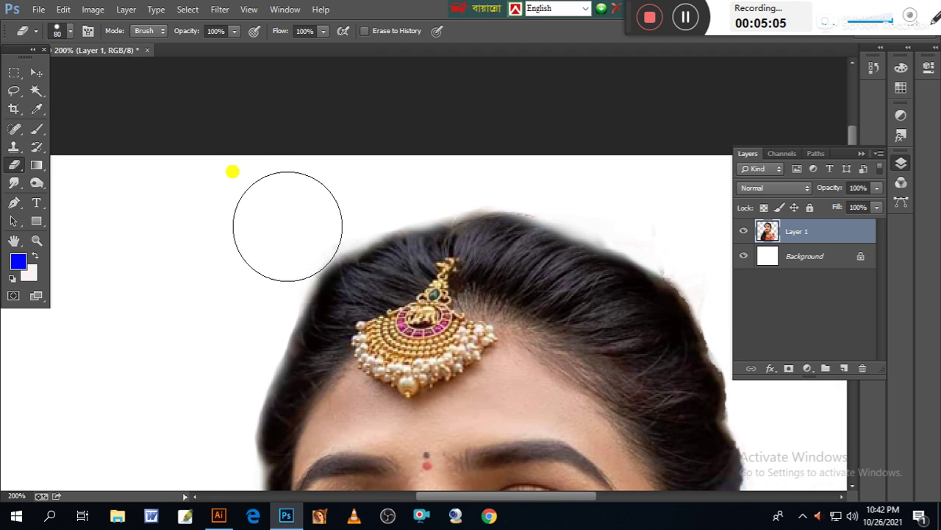
left_click_drag(330, 204, 393, 181)
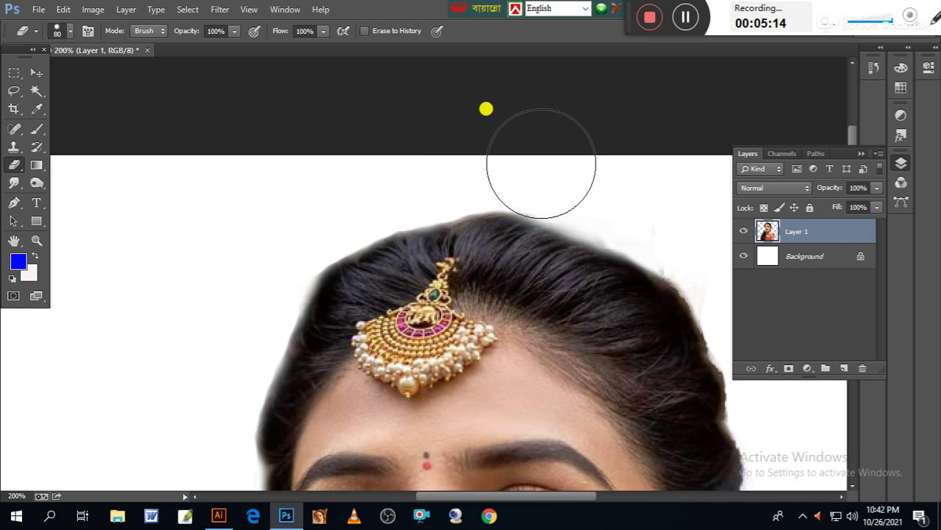
left_click_drag(539, 163, 518, 161)
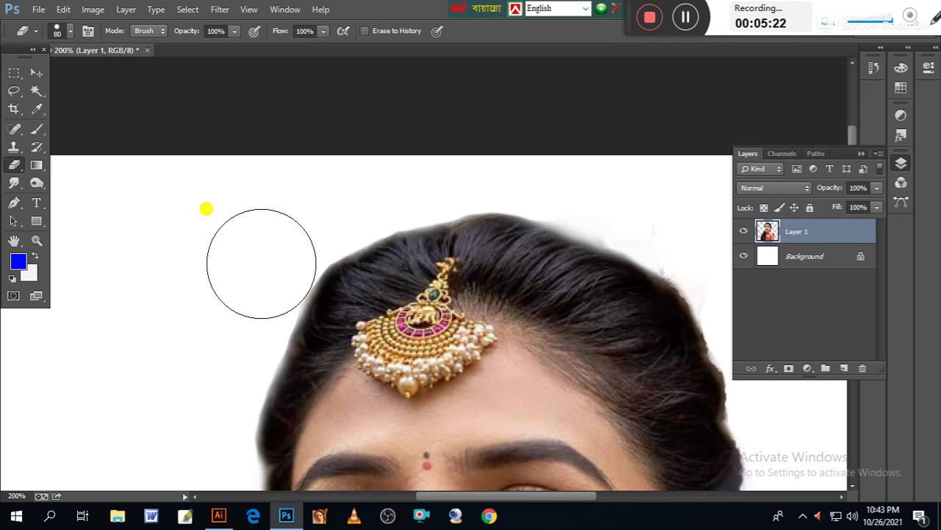
Clean stray pixels along the left and top hair edges, then fit the image on screen
left_click_drag(253, 280, 141, 273)
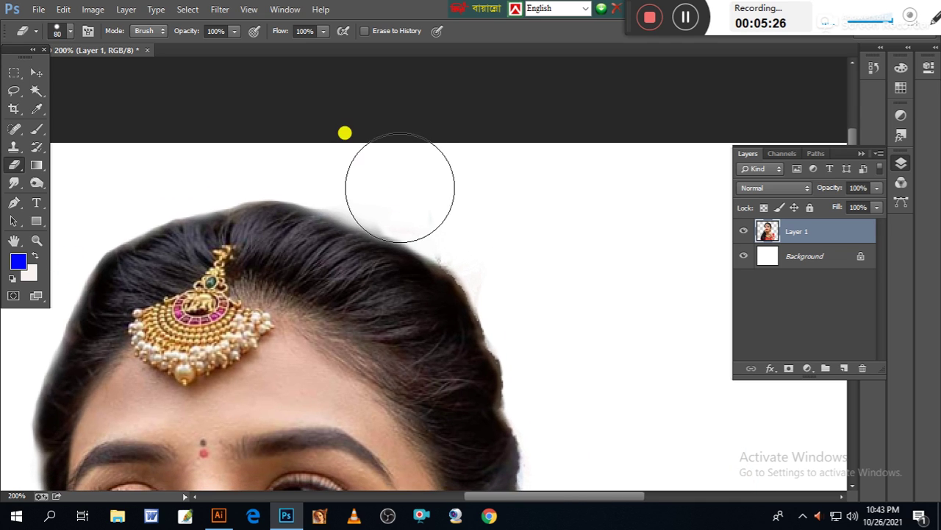
left_click_drag(299, 109, 331, 118)
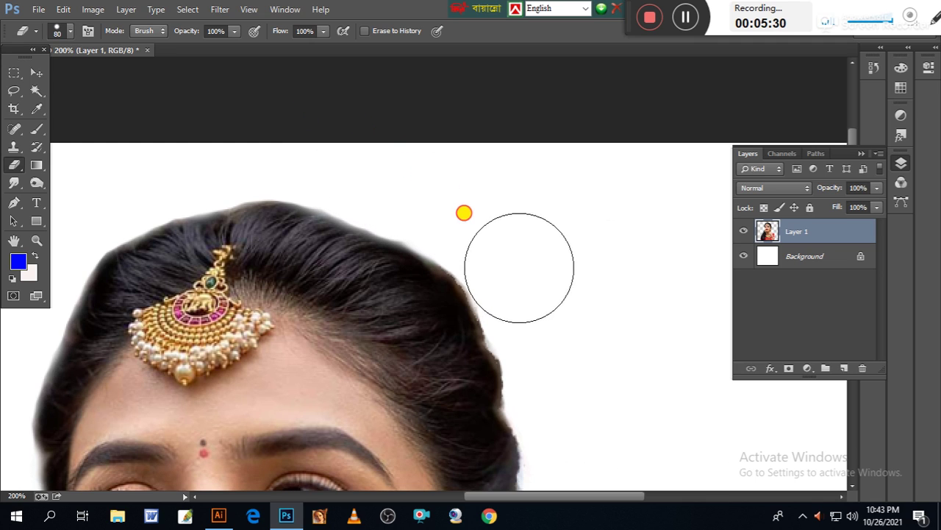
left_click_drag(572, 365, 581, 221)
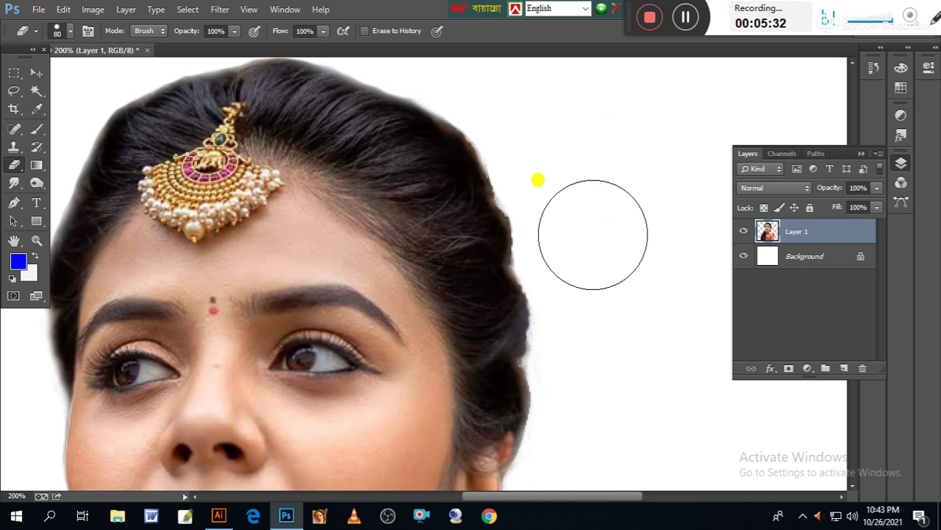
key("ctrl+0")
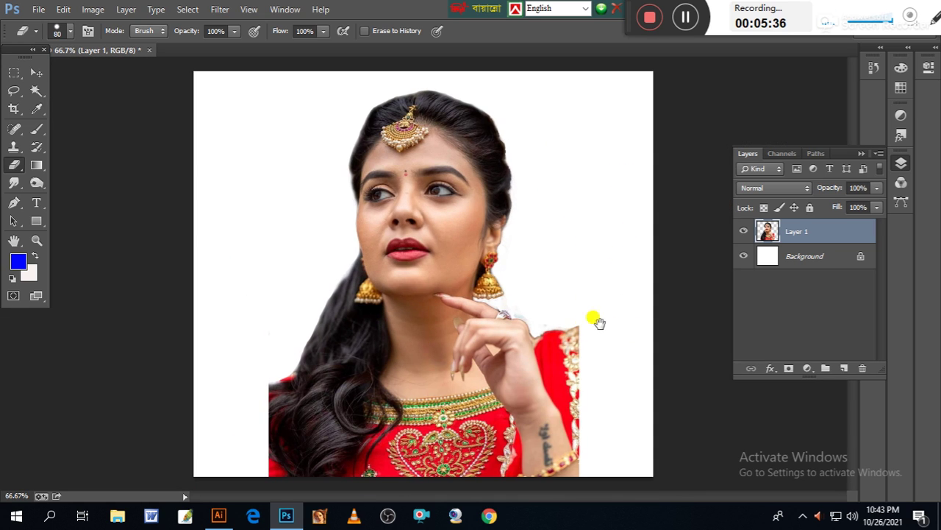
Select the whole canvas with the Rectangular Marquee and crop the image to it
left_click(14, 76)
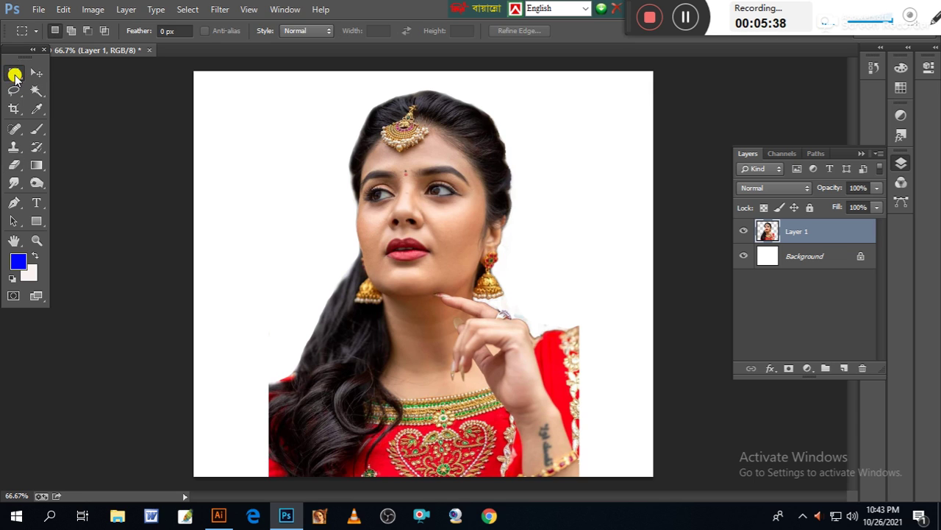
key("ctrl+minus")
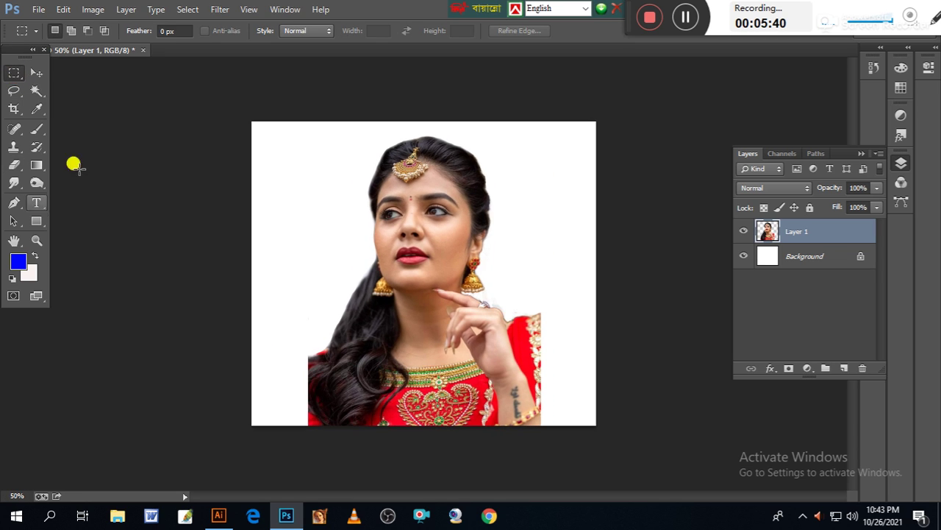
left_click_drag(205, 91, 697, 497)
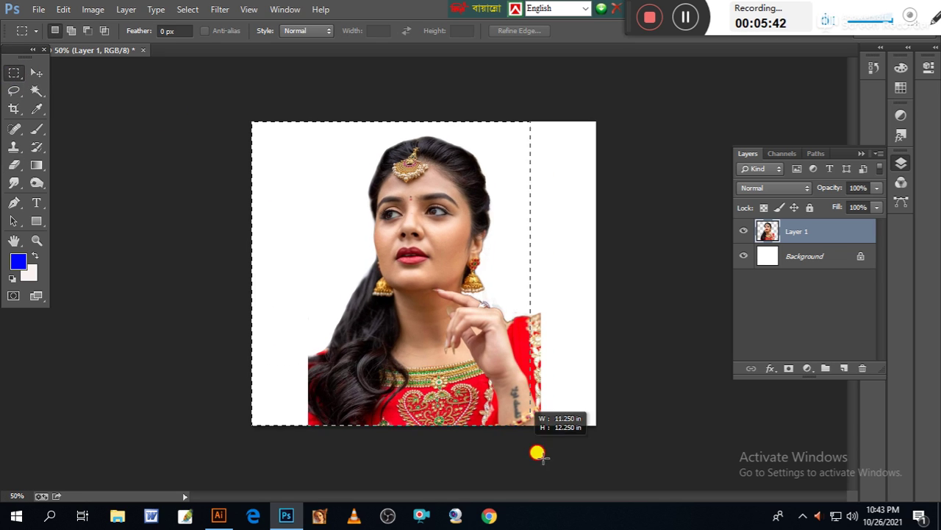
left_click(94, 10)
left_click(108, 150)
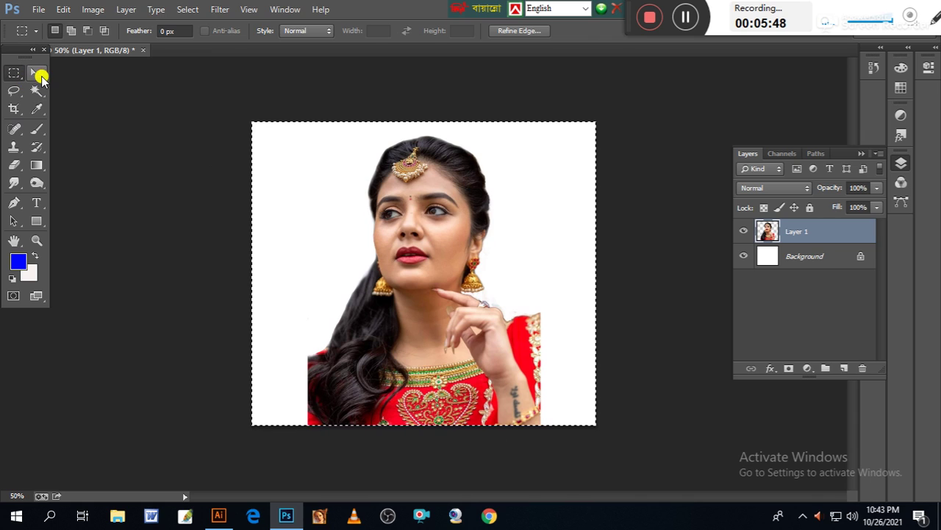
left_click(36, 73)
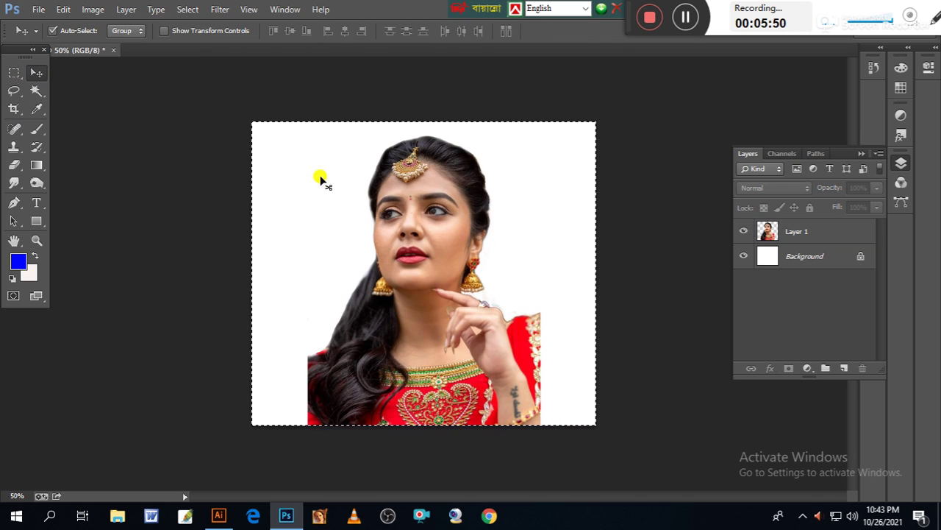
left_click(15, 74)
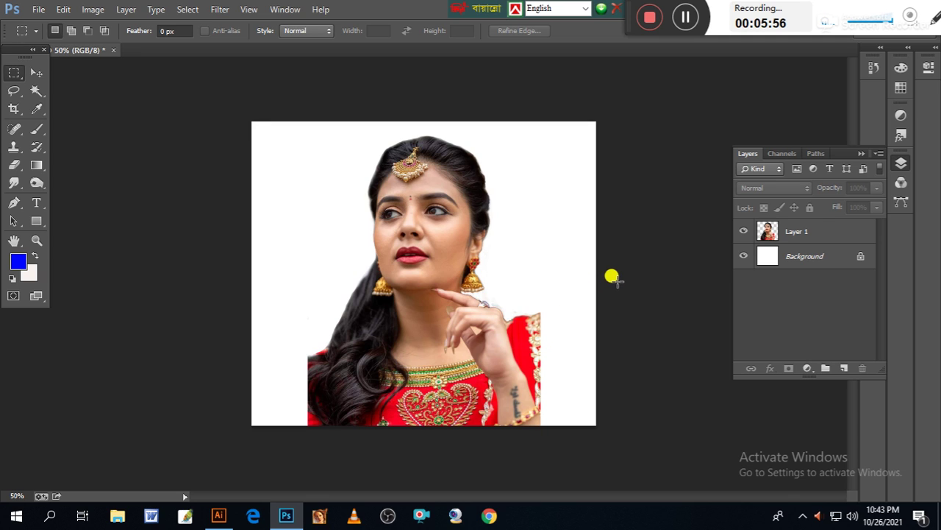
Target the Background layer and load the Violet, Orange preset in the Gradient tool
key("ctrl+plus")
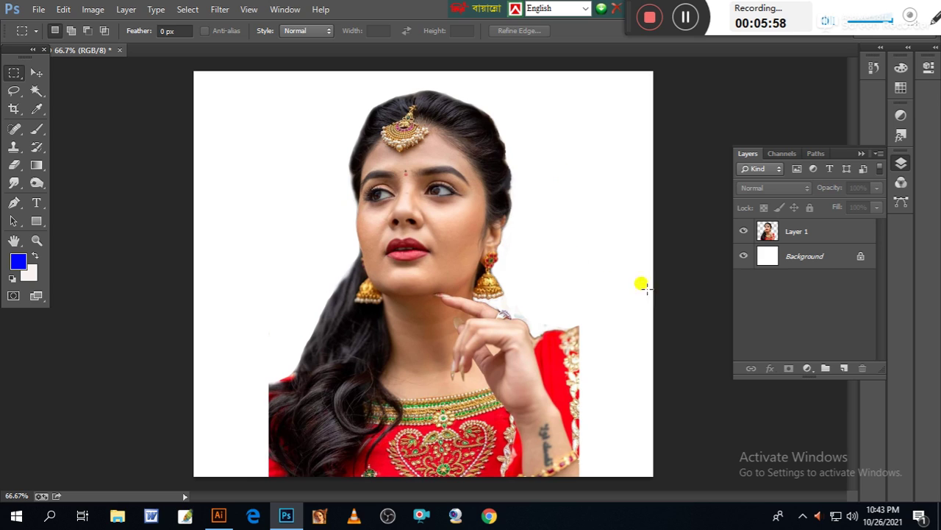
left_click(837, 258)
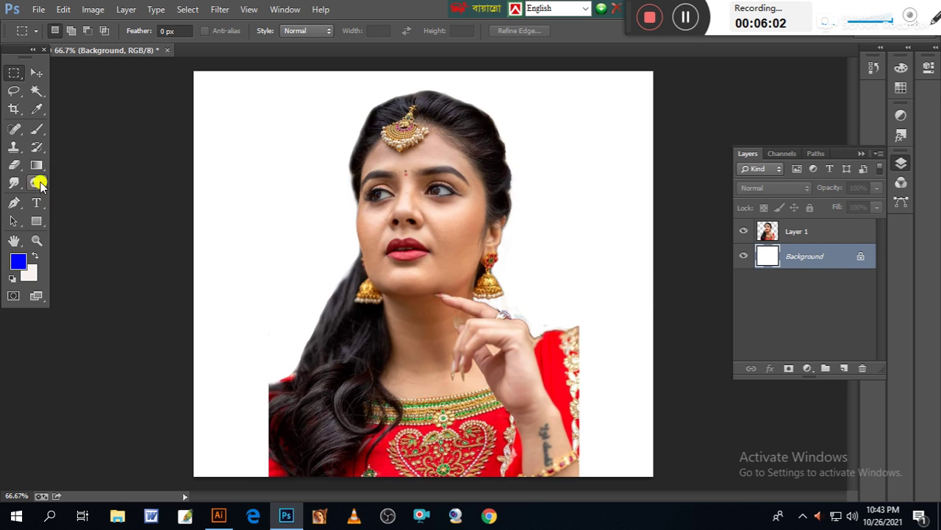
left_click(36, 166)
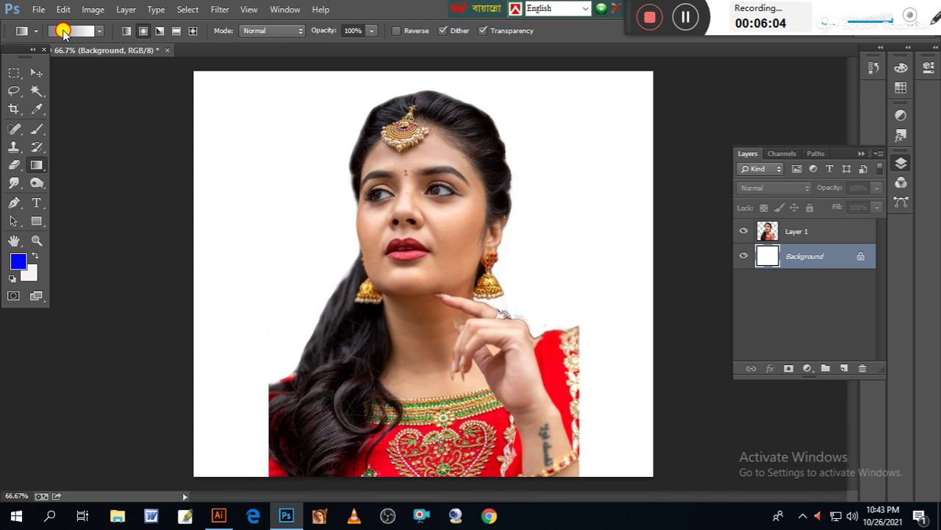
left_click(63, 32)
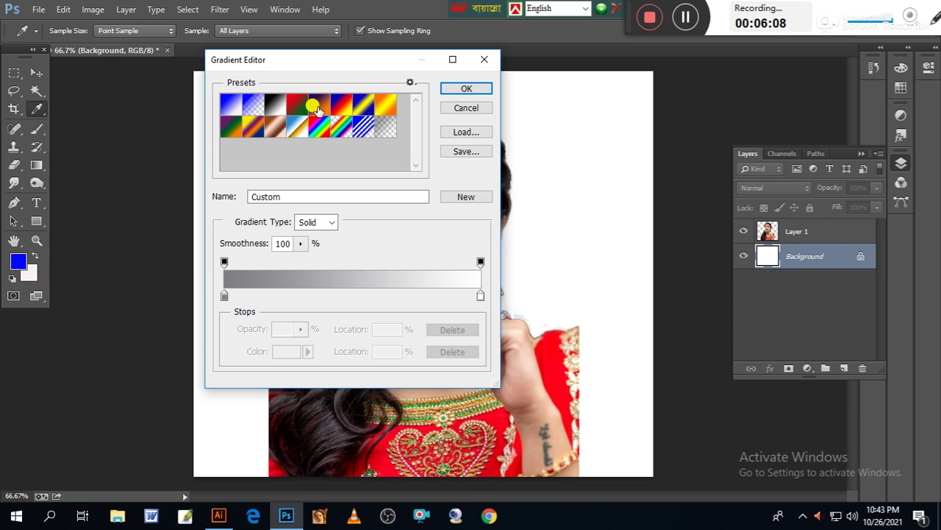
left_click(315, 107)
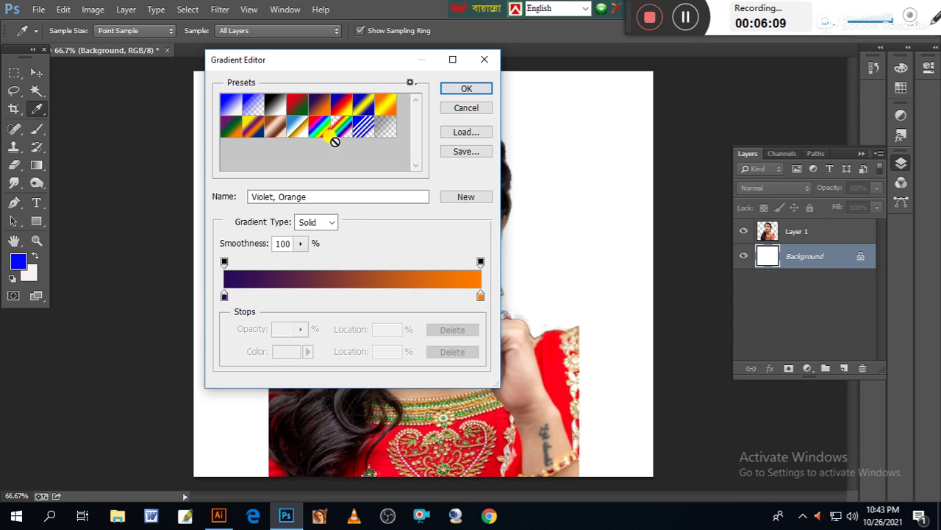
left_click(443, 89)
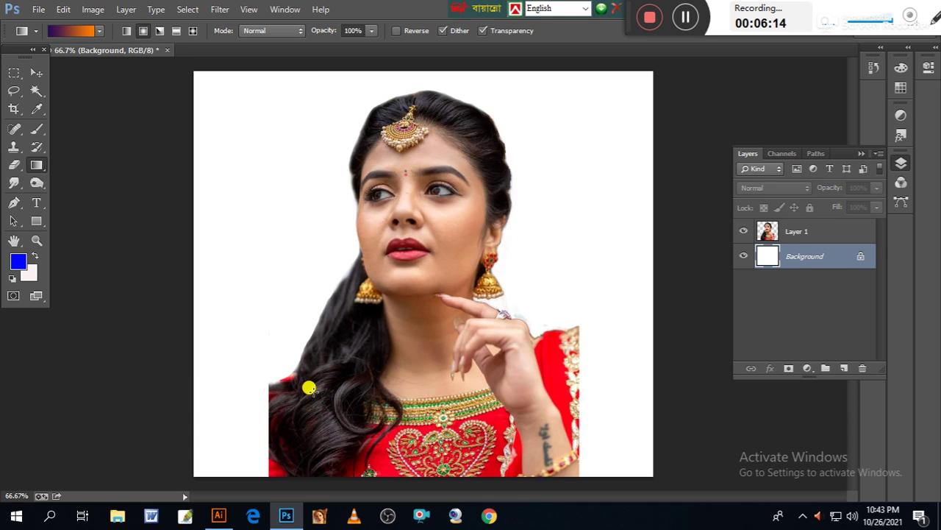
Redraw the Background layer's gradient from the bottom up until violet sits below and orange above
left_click_drag(309, 388, 300, 373)
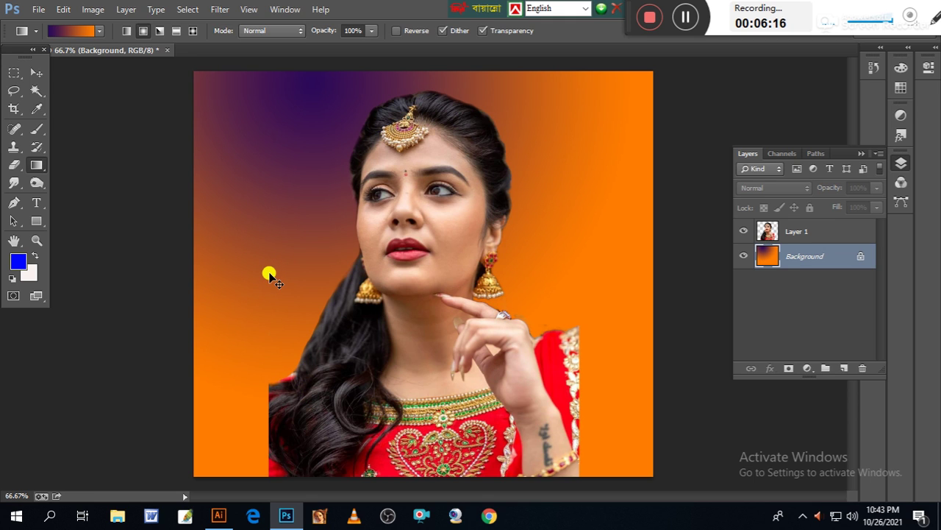
key("ctrl+minus")
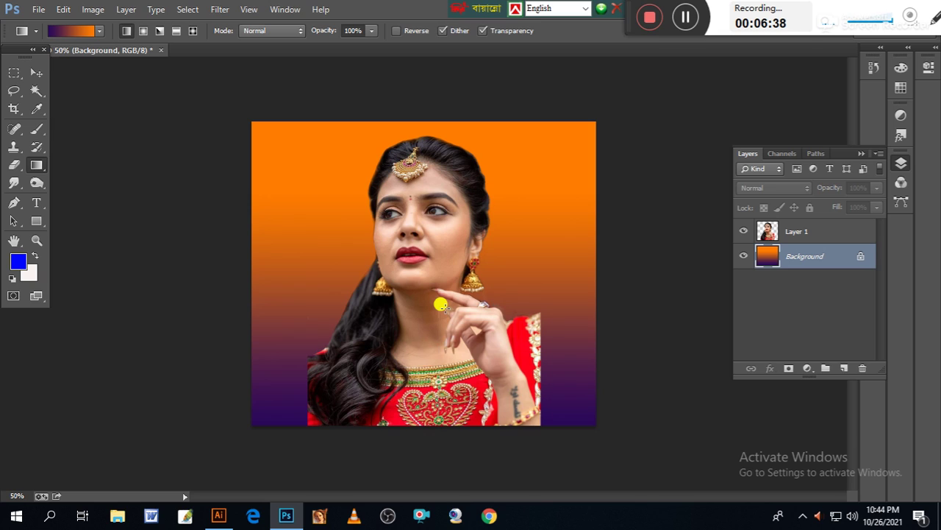
key("ctrl+alt+z")
left_click_drag(433, 462, 432, 302)
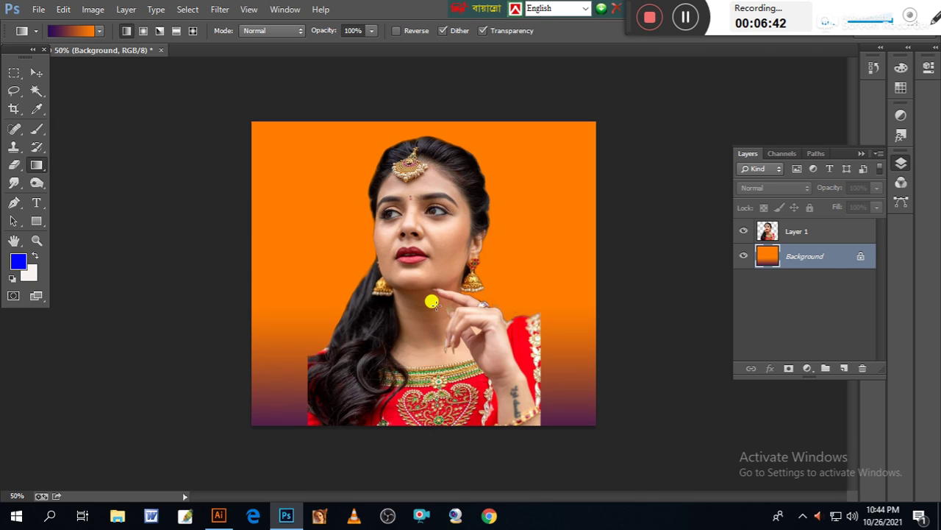
left_click_drag(427, 366, 426, 299)
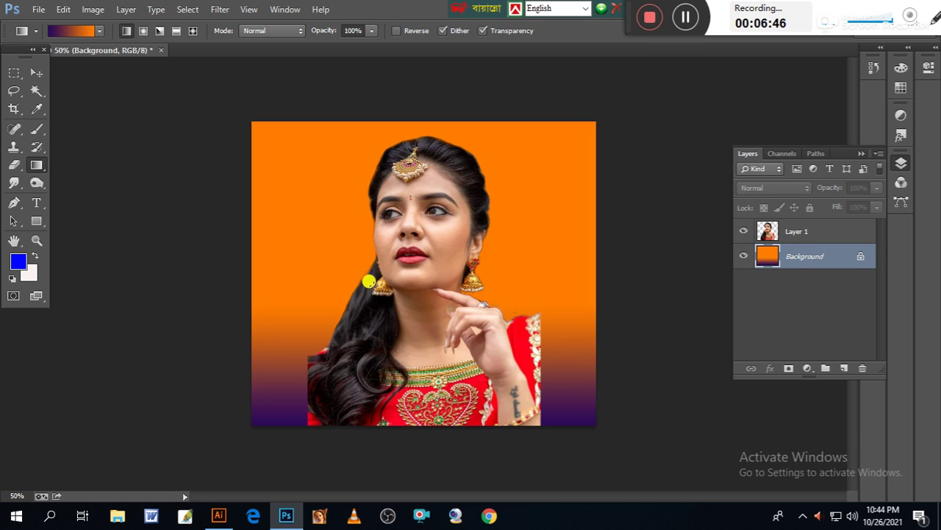
left_click(36, 72)
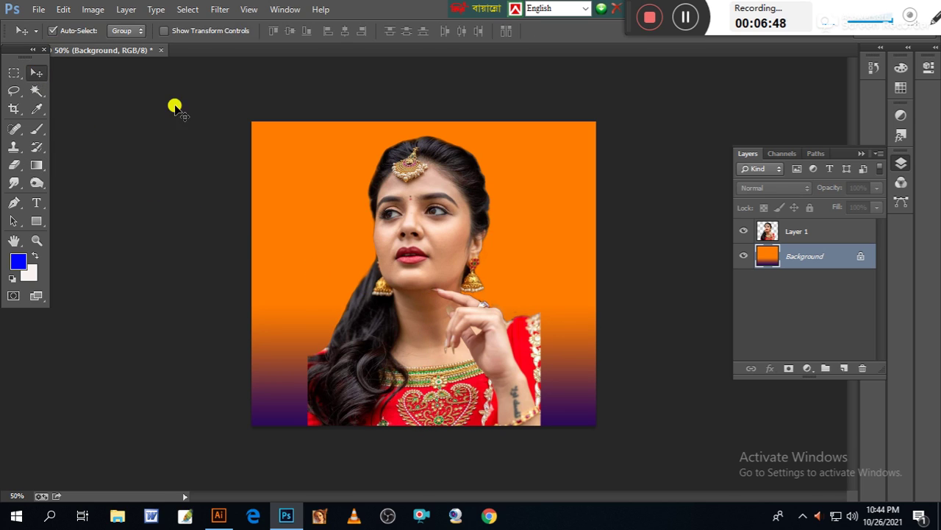
left_click(177, 109)
key("ctrl+plus")
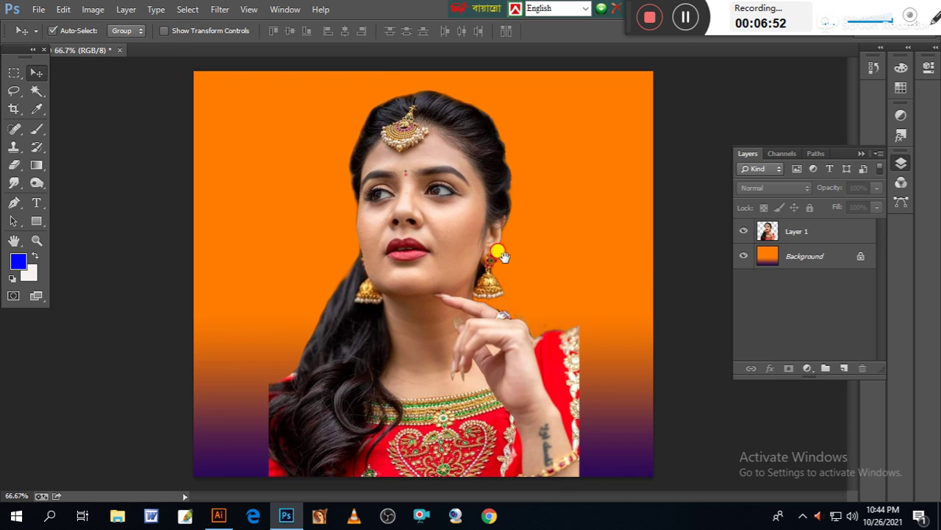
key("ctrl+minus")
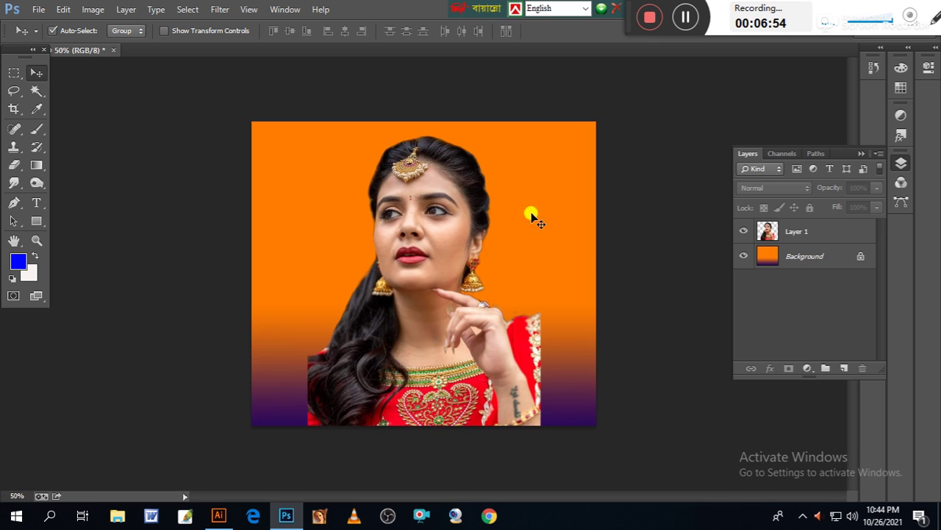